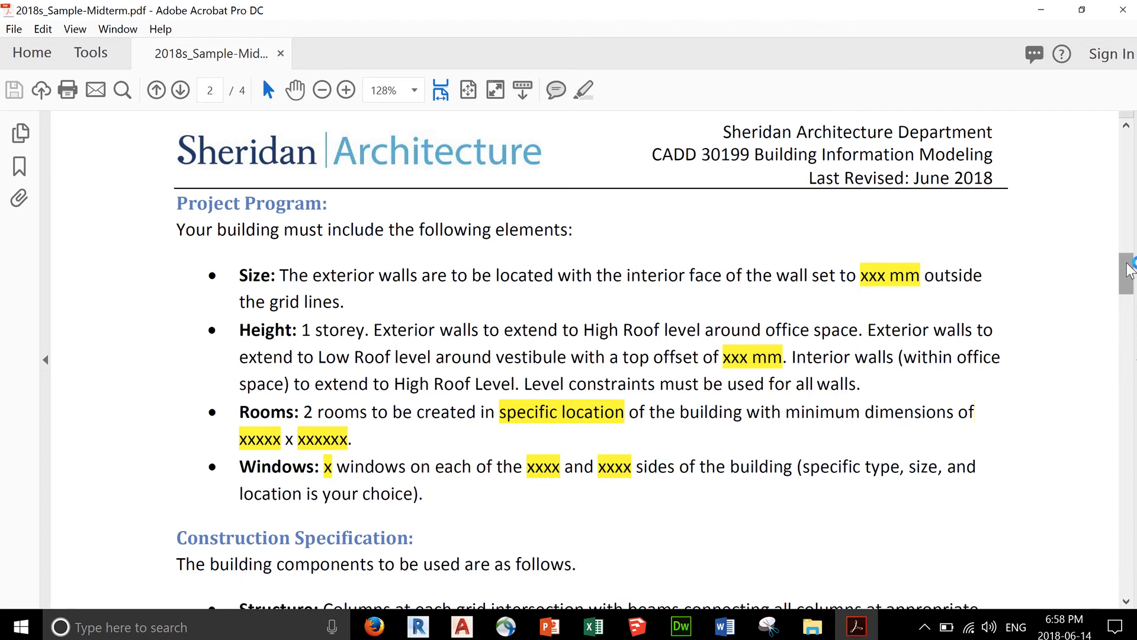
Step: Review the sample midterm's project program, building views, construction specification, grading table and required levels
left_click_drag(1128, 269, 1114, 504)
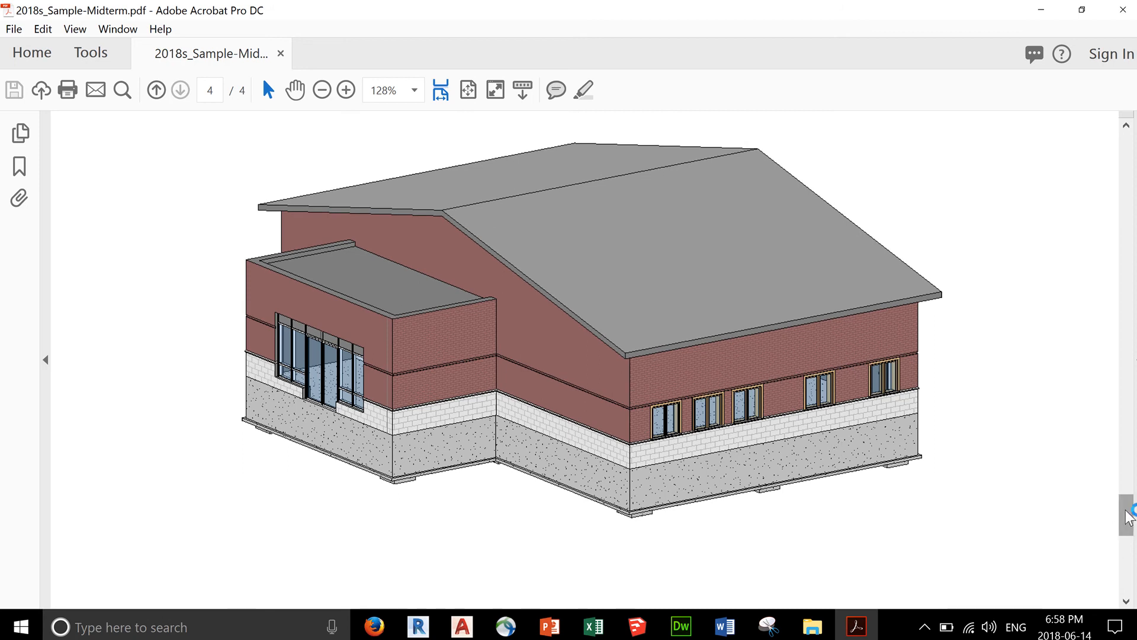
left_click_drag(1129, 515, 1123, 563)
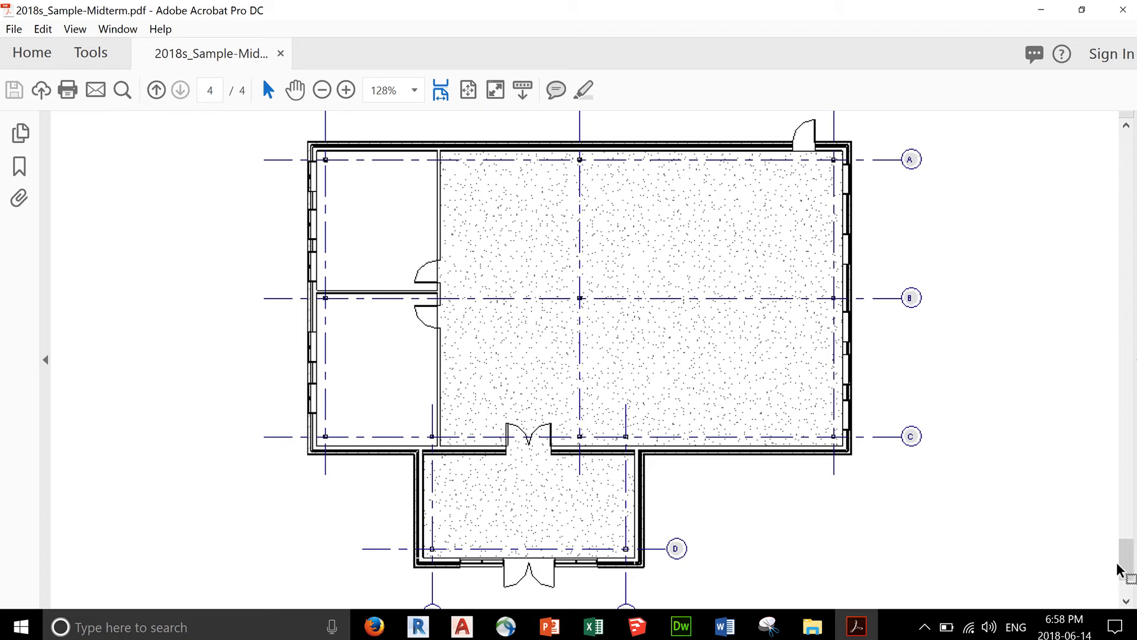
left_click_drag(1123, 564, 1126, 327)
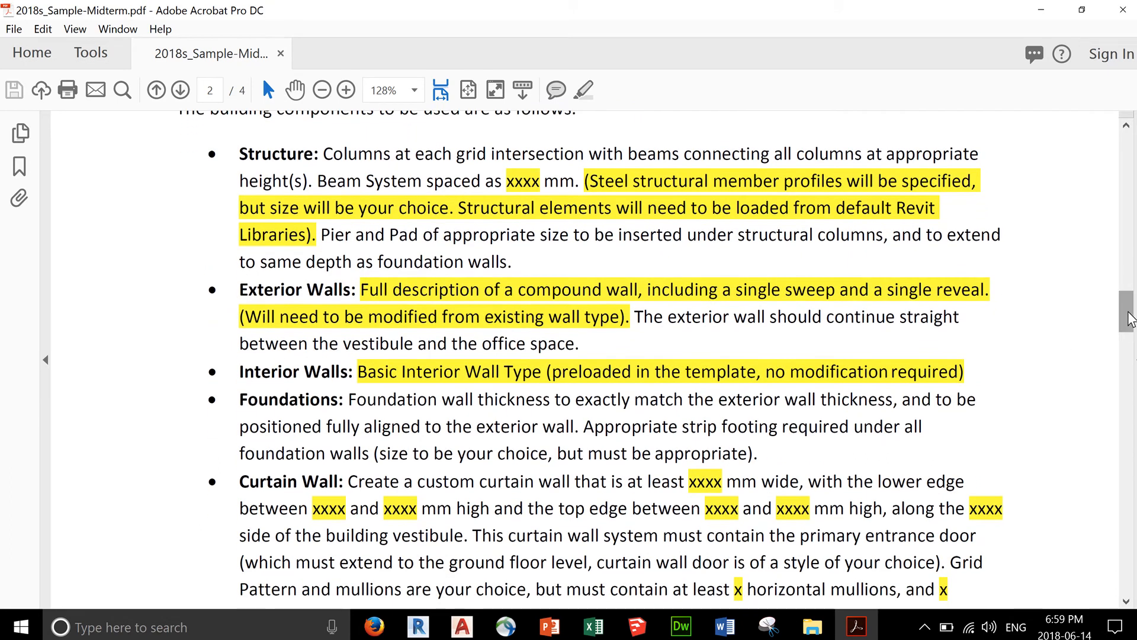
left_click_drag(1130, 318, 1129, 349)
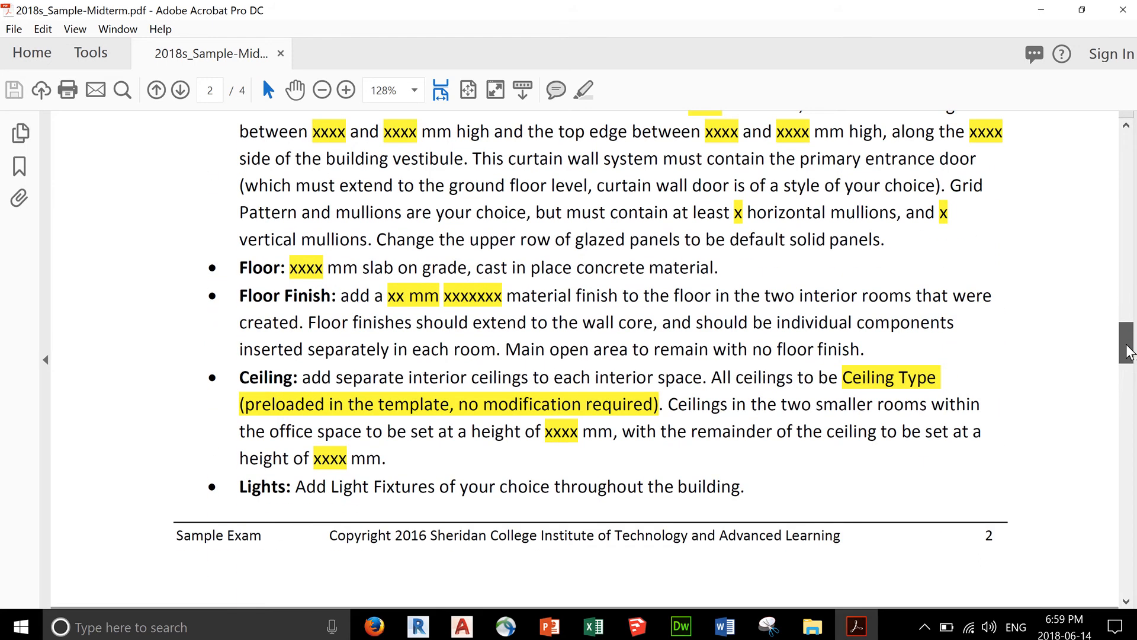
scroll(1129, 332, "down", 9)
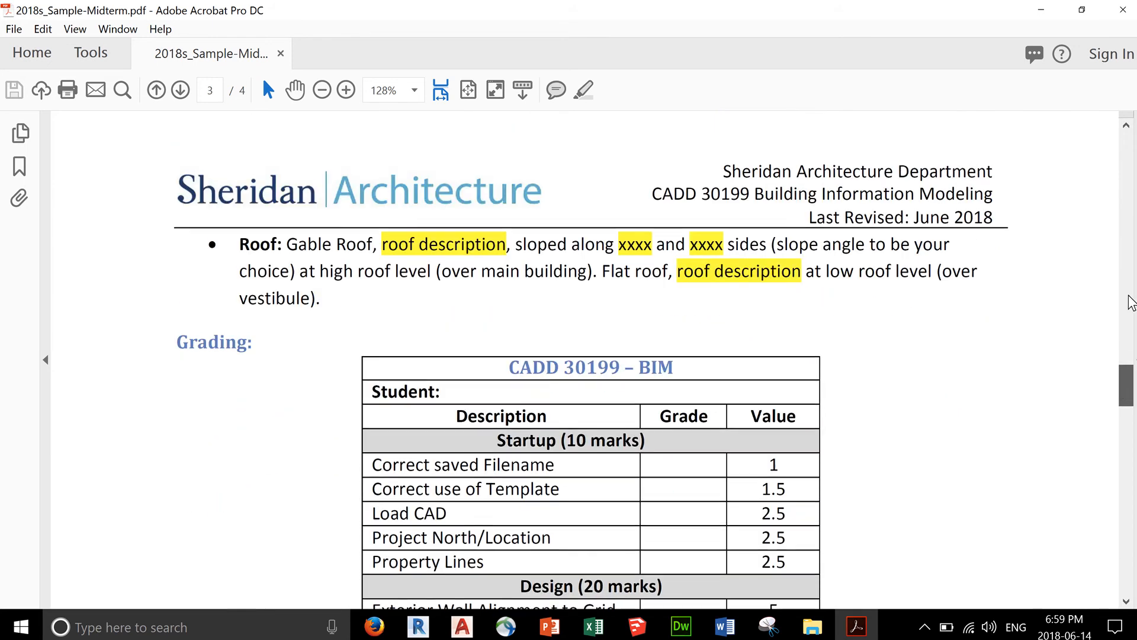
scroll(1131, 302, "up", 20)
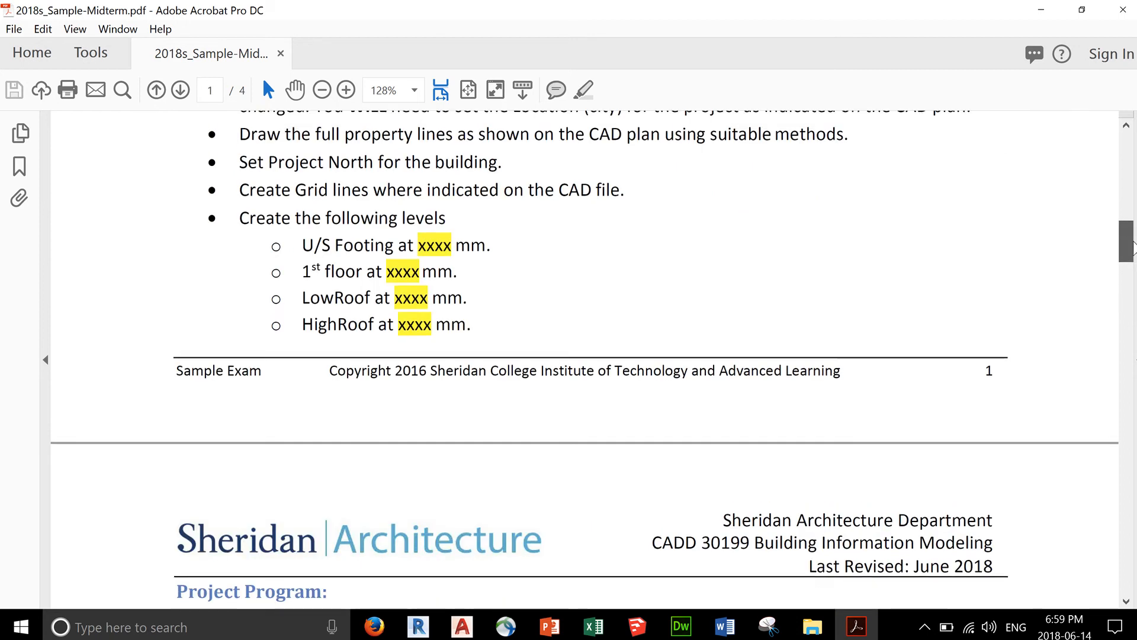
scroll(1133, 246, "up", 1)
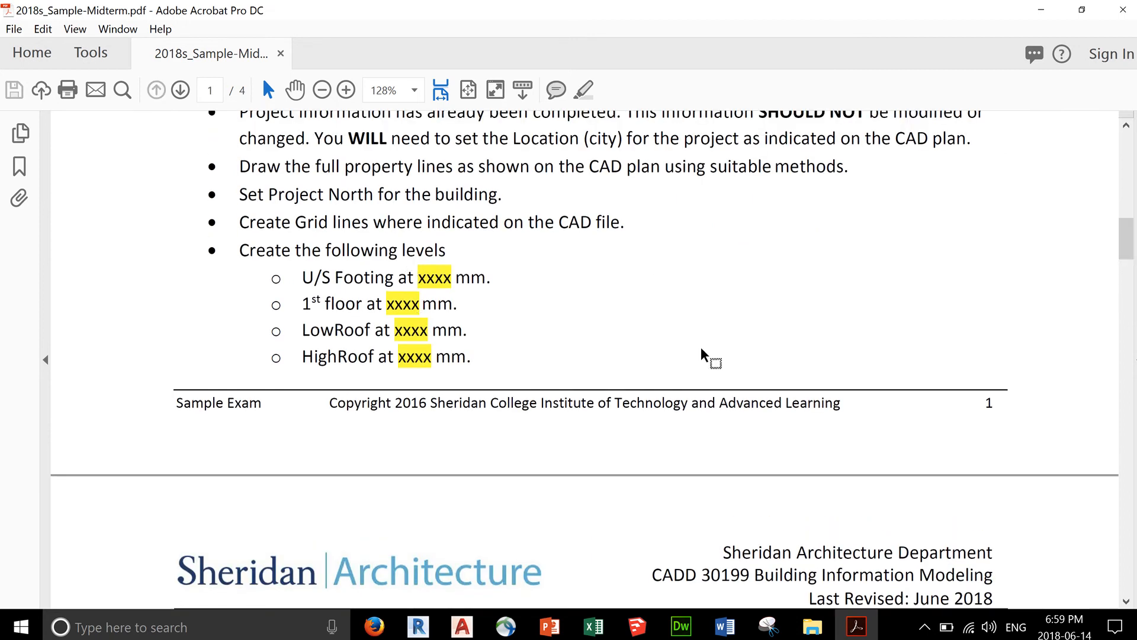
left_click_drag(1128, 253, 1129, 342)
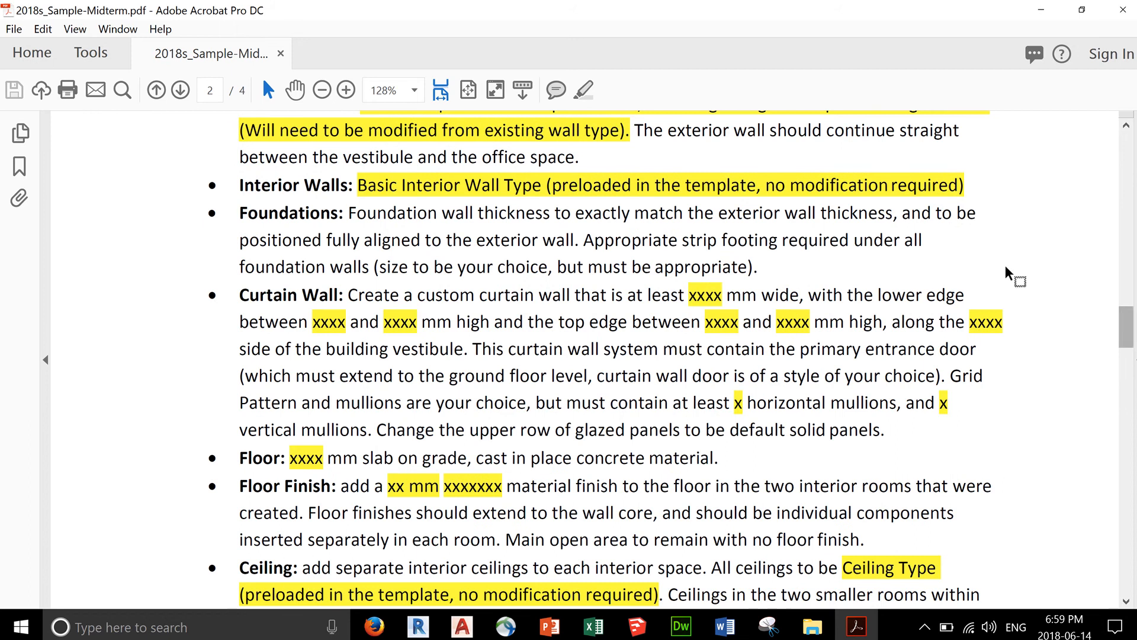
Step: Switch to Revit and create a new project from the SC-A_M_Template template
left_click(1041, 10)
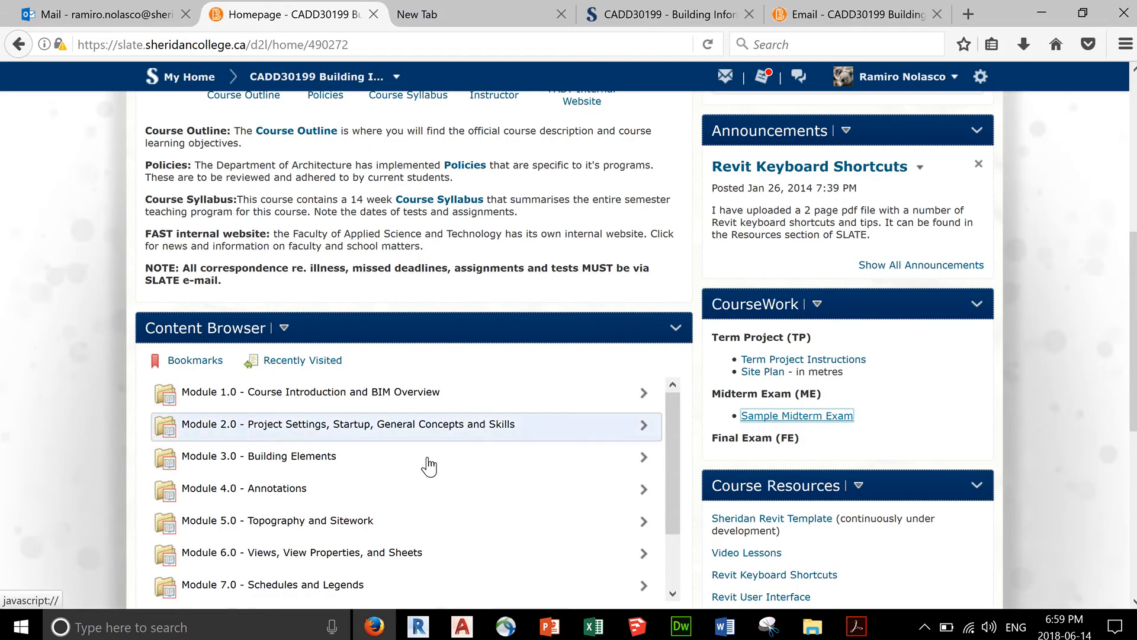
left_click(418, 629)
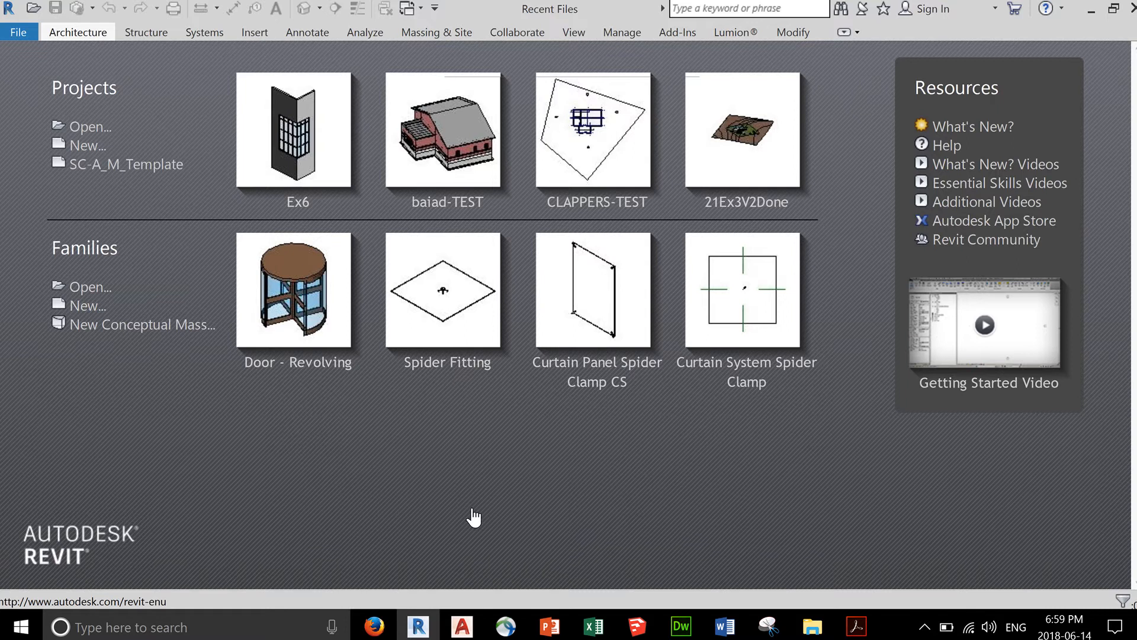
left_click(89, 146)
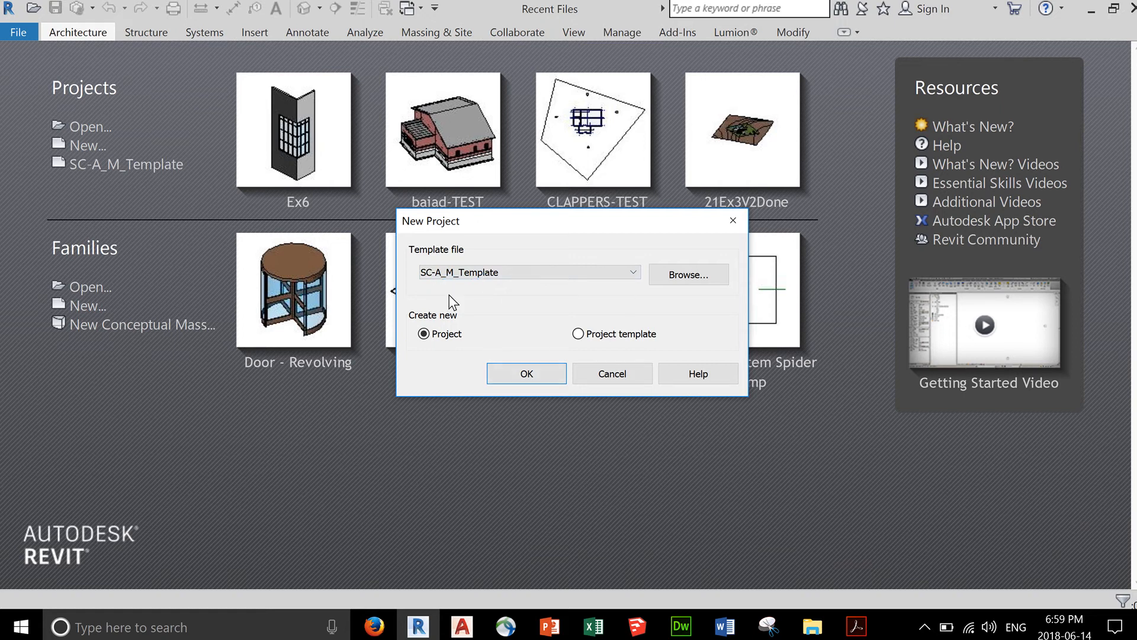
left_click(690, 279)
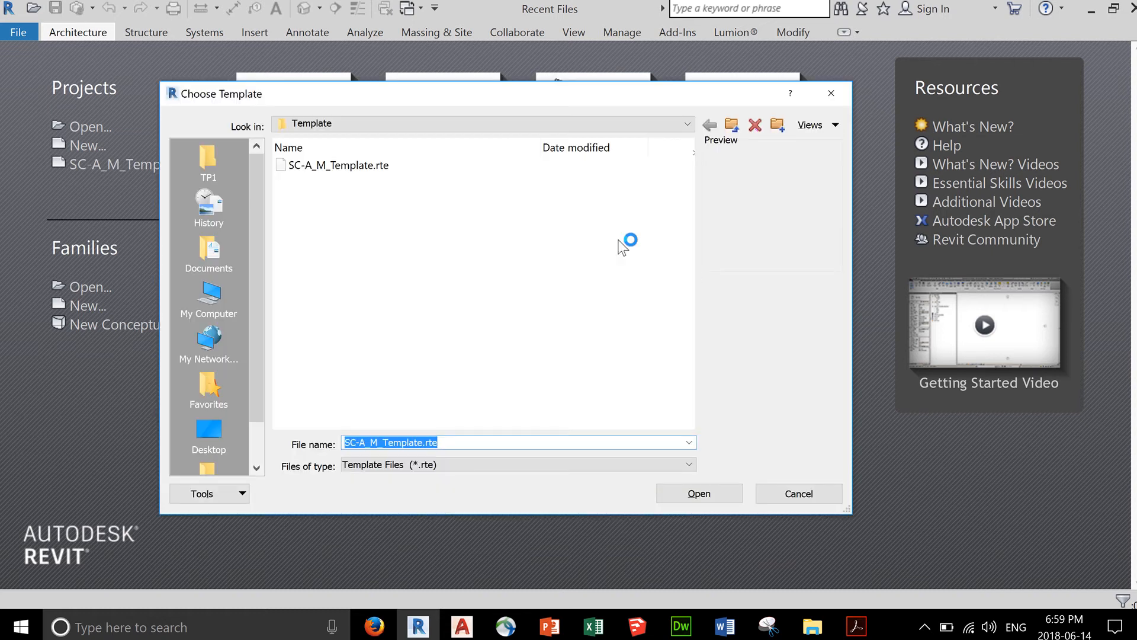
left_click(831, 94)
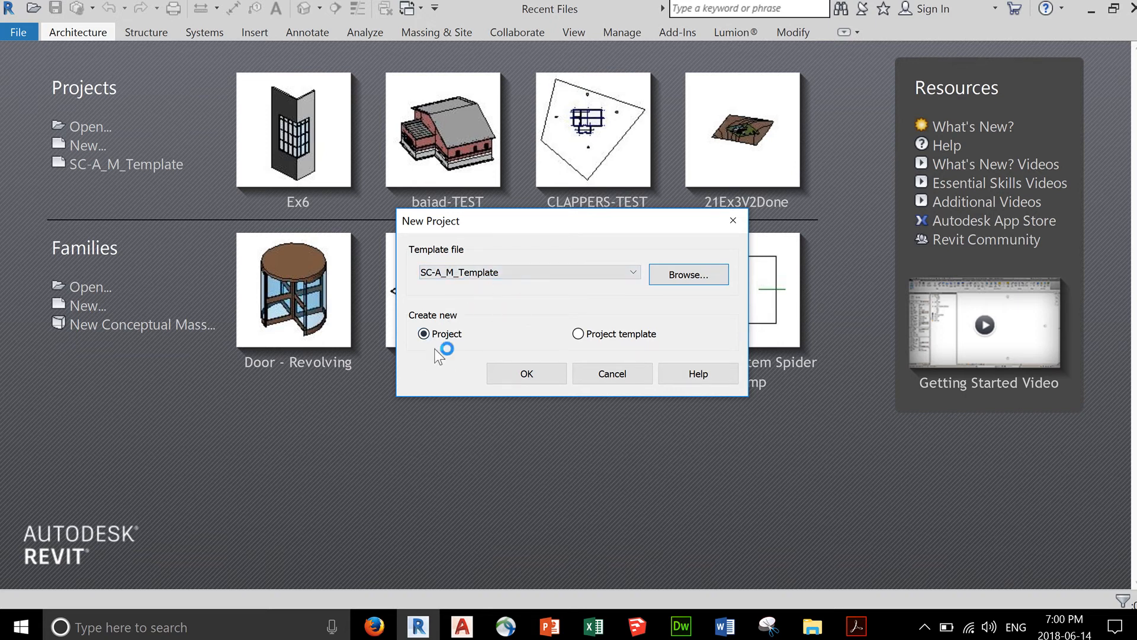
left_click(524, 374)
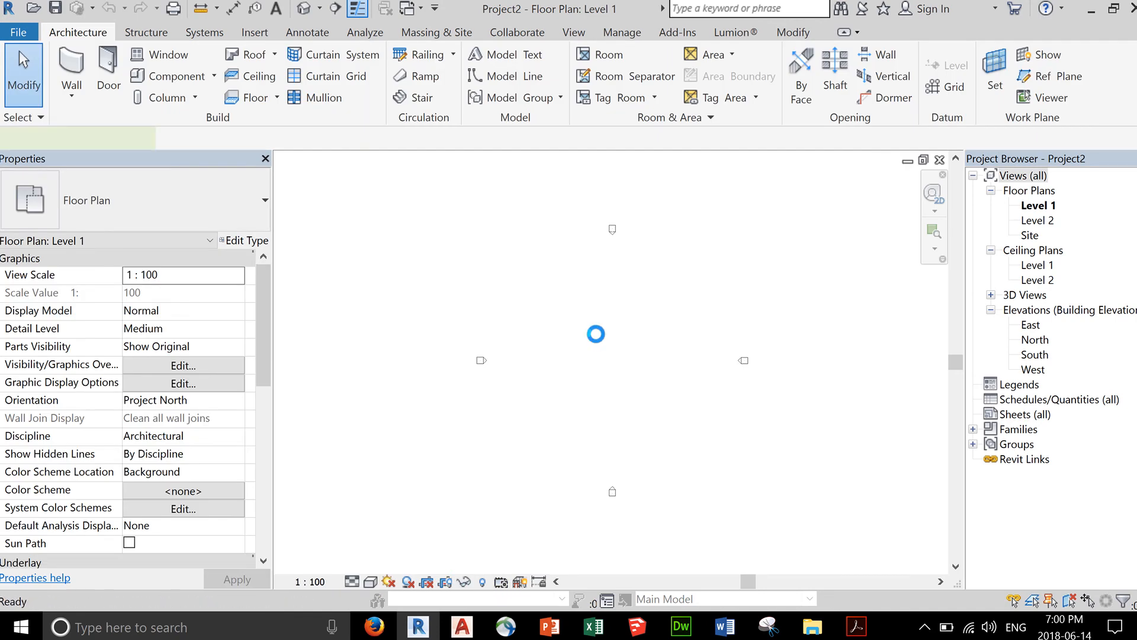
Step: Draw a rectangle of SC-A_M_Exterior - Generic walls, about 31000 by 19000 mm, between the elevation markers on Level 1
key("w")
key("a")
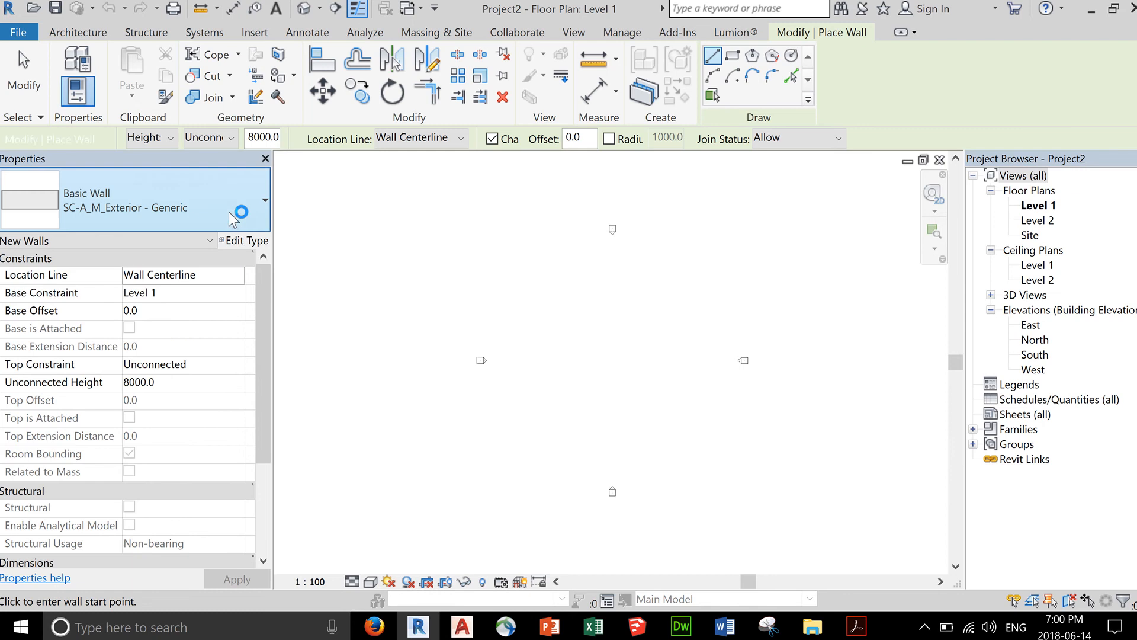
left_click(231, 219)
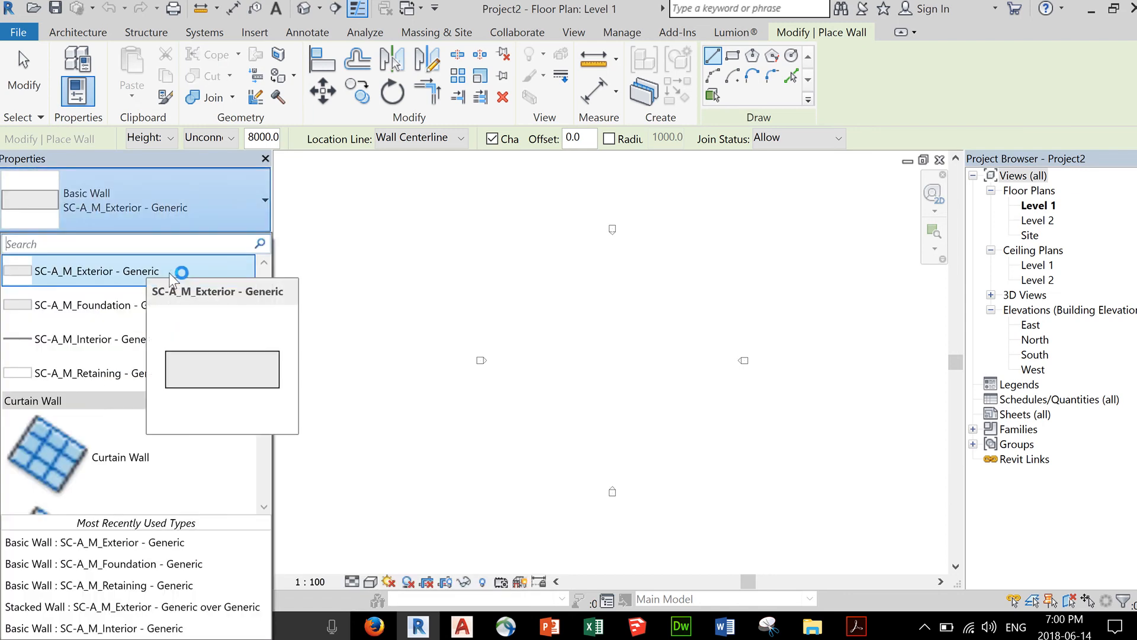
left_click(171, 273)
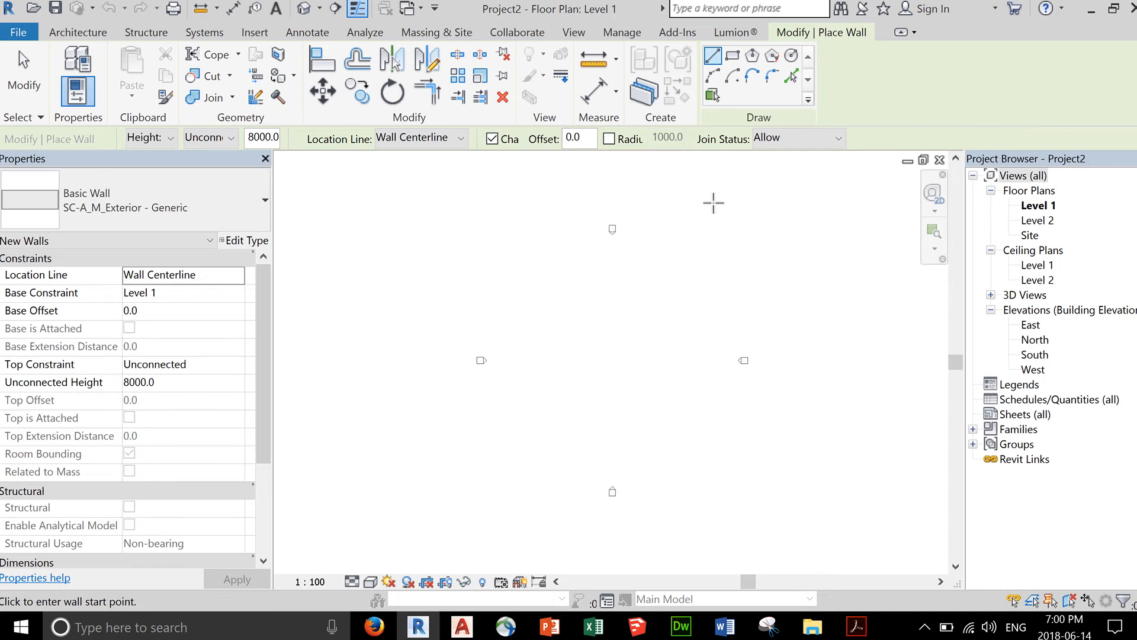
left_click(734, 57)
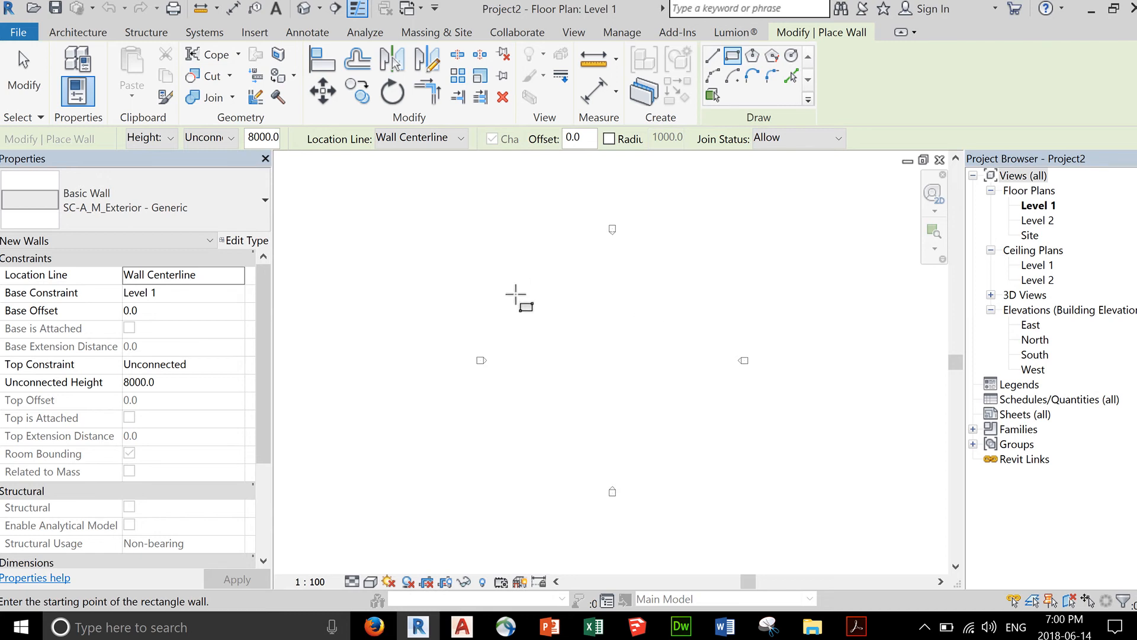
left_click(518, 292)
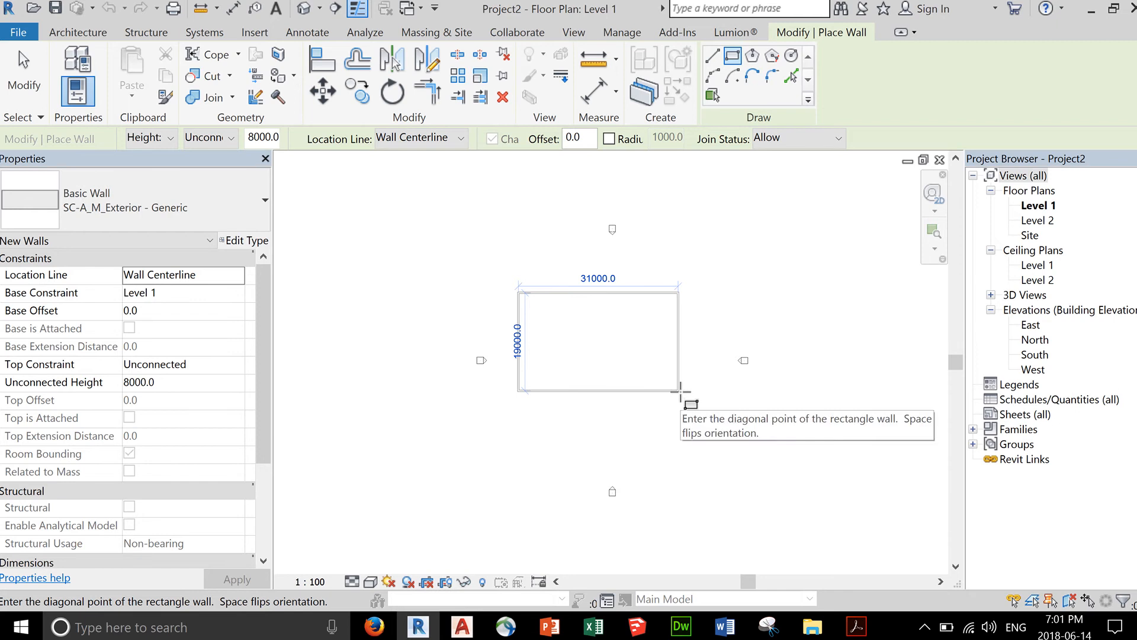
left_click(678, 390)
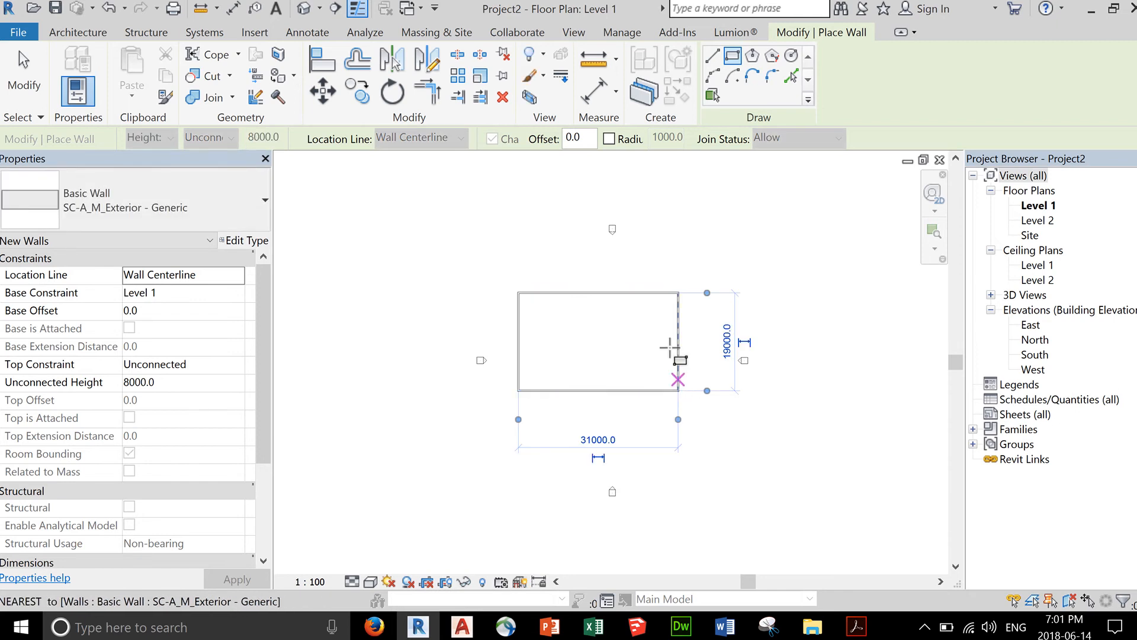
left_click(24, 74)
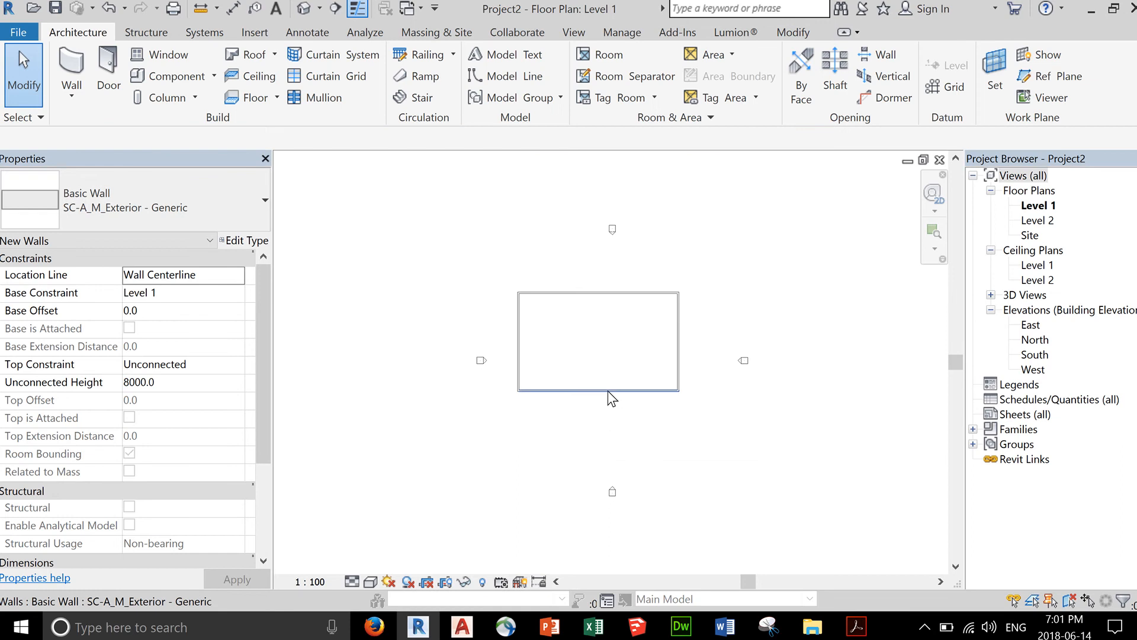
Step: Move the rectangle's lower wall by setting its distance from the upper wall to 20000 mm
left_click(633, 398)
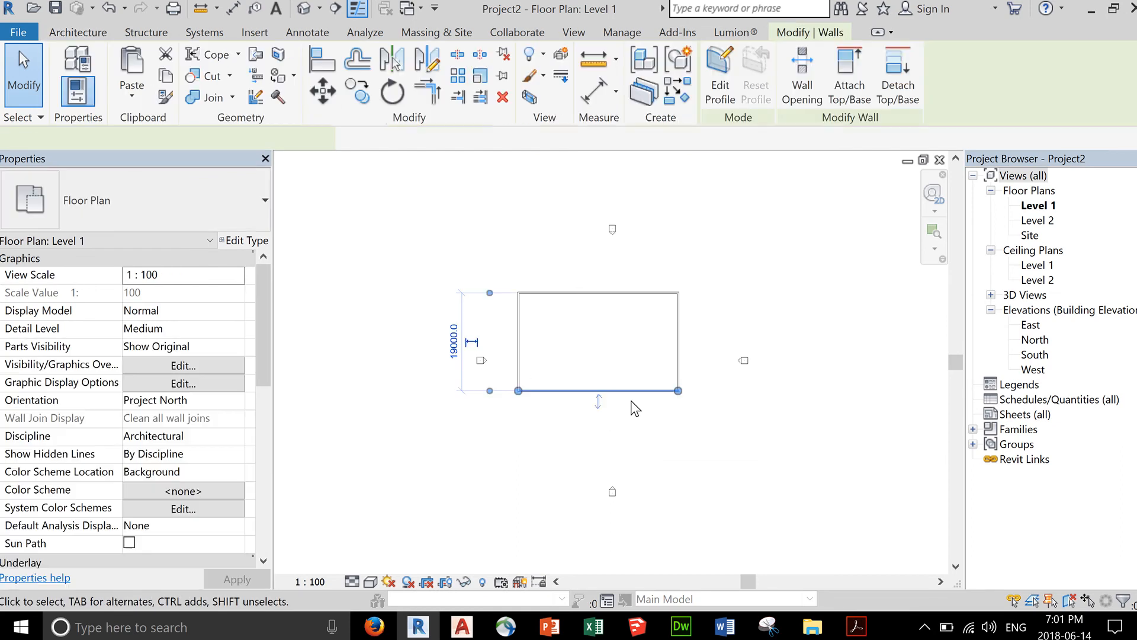
left_click(465, 343)
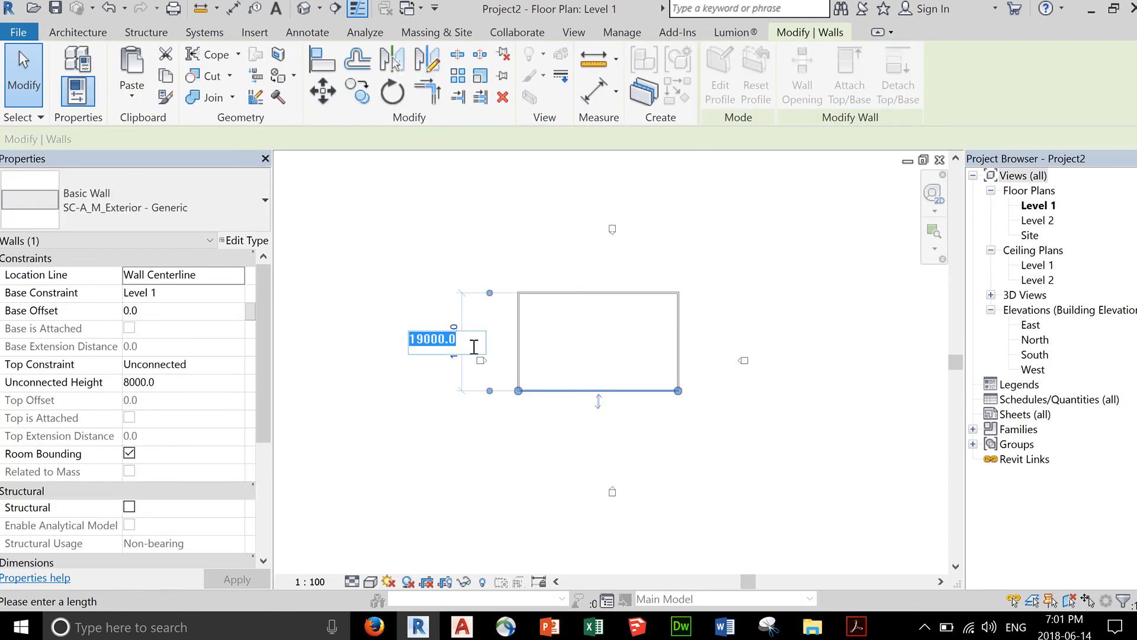
type("20")
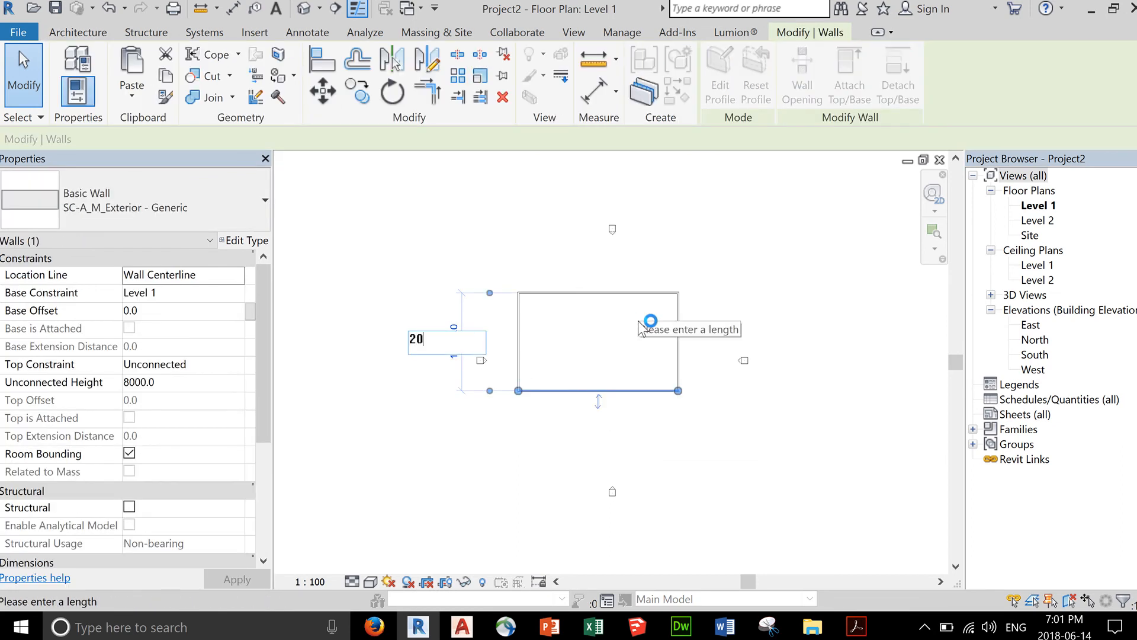
type("00")
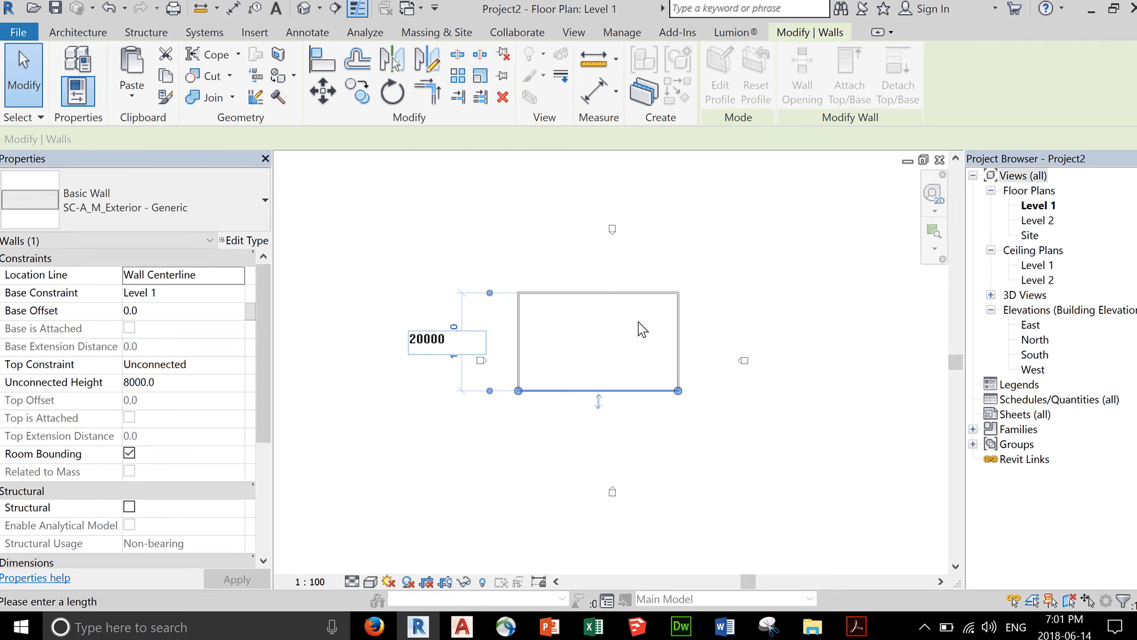
type("0")
key("Return")
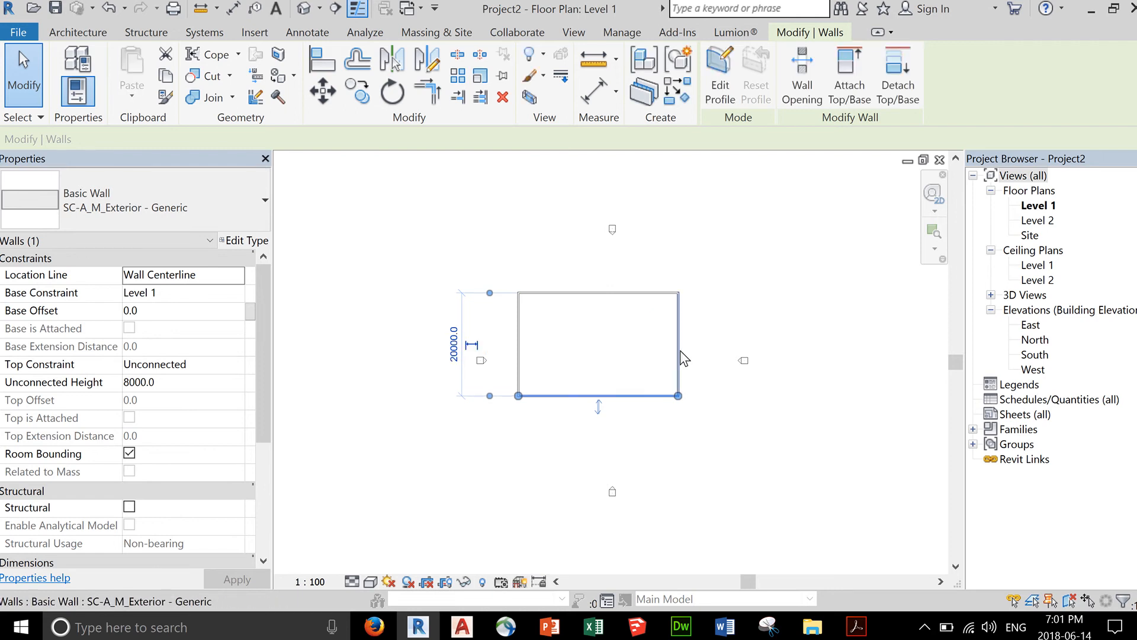
Step: Move the rectangle's right wall by setting its distance from the left wall to 30000 mm
left_click(678, 348)
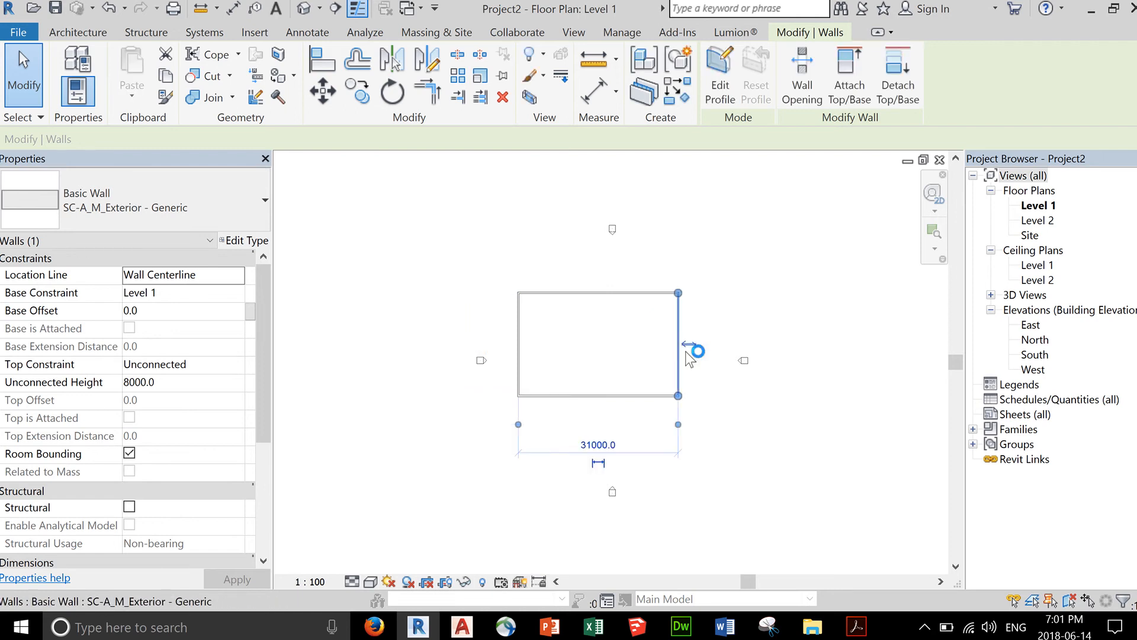
left_click(598, 446)
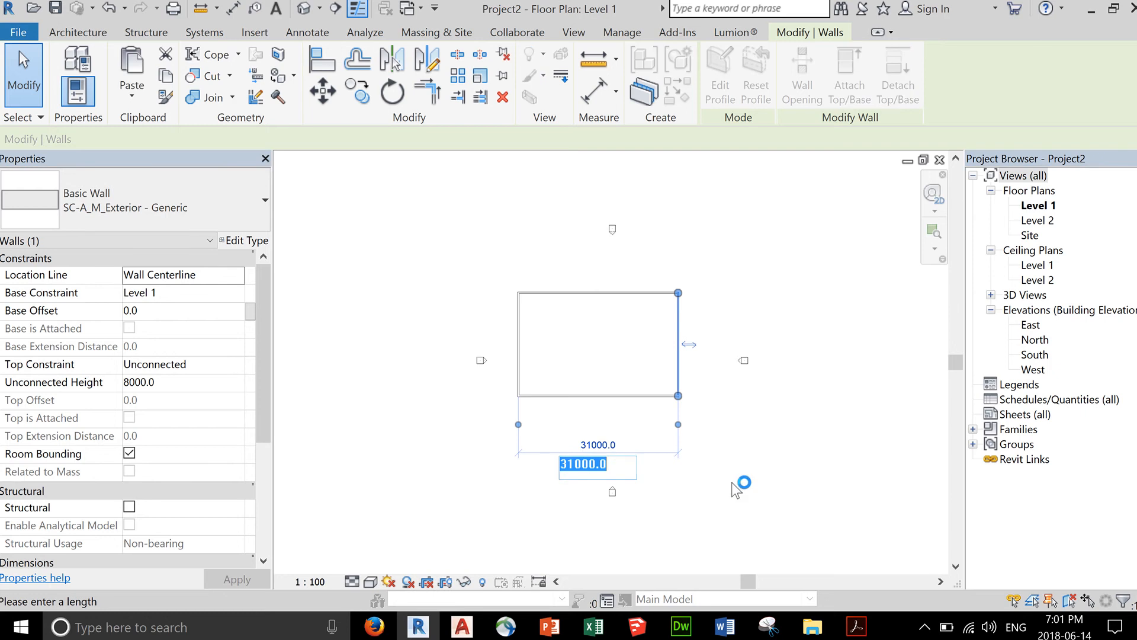
type("30000")
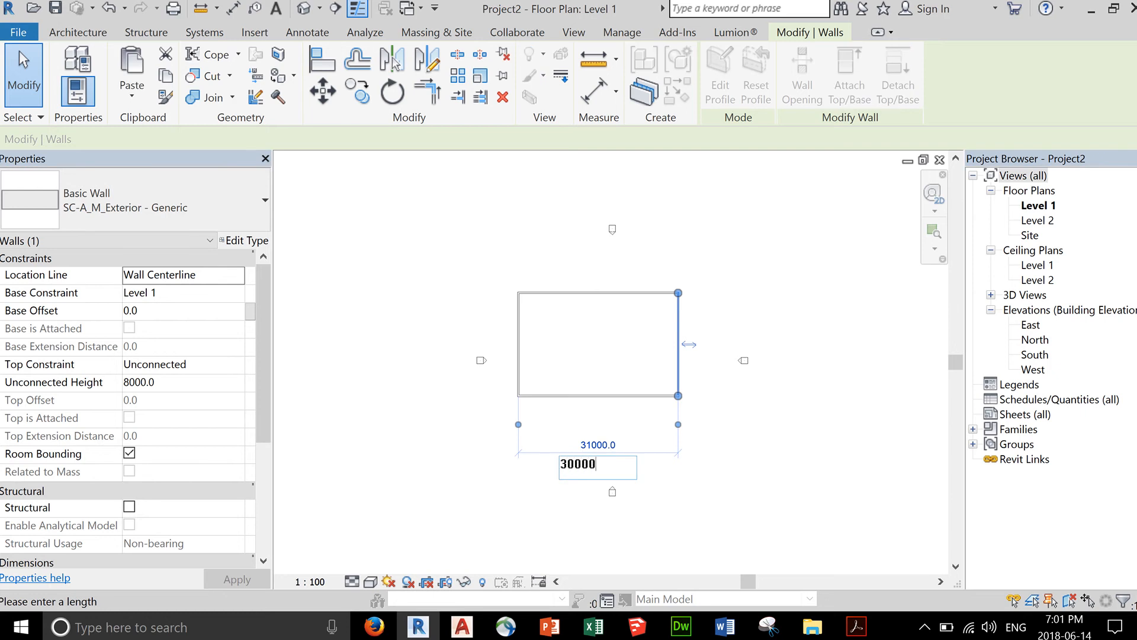
key("Return")
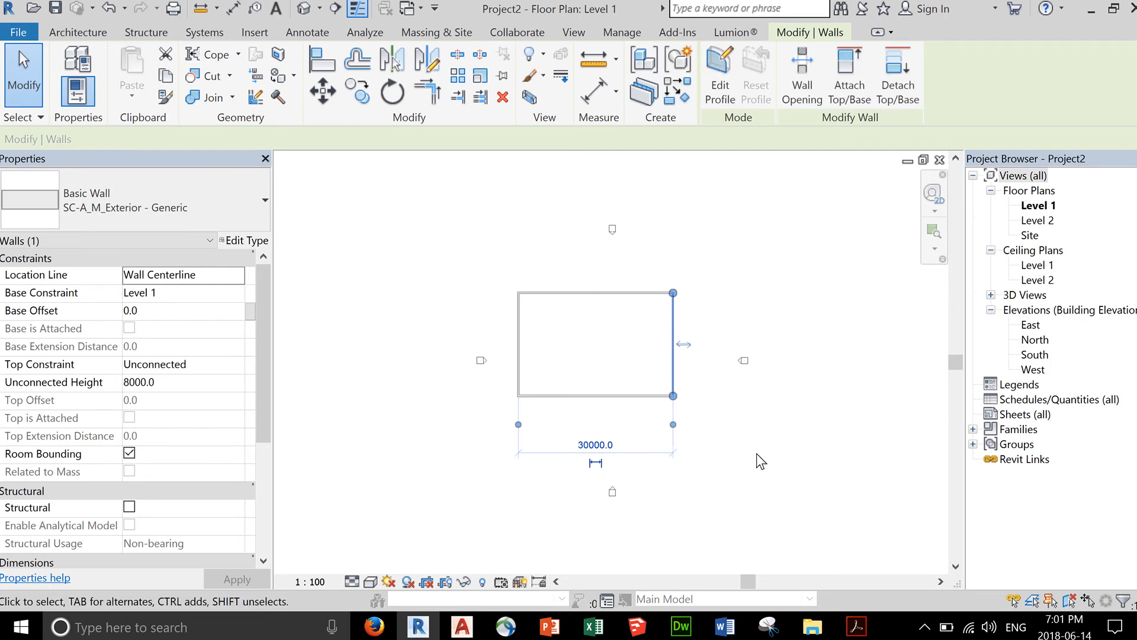
left_click(756, 453)
Step: Draw a vertical reference plane from the upper wall's midpoint down through the building to beyond the lower wall
scroll(609, 425, "up", 2)
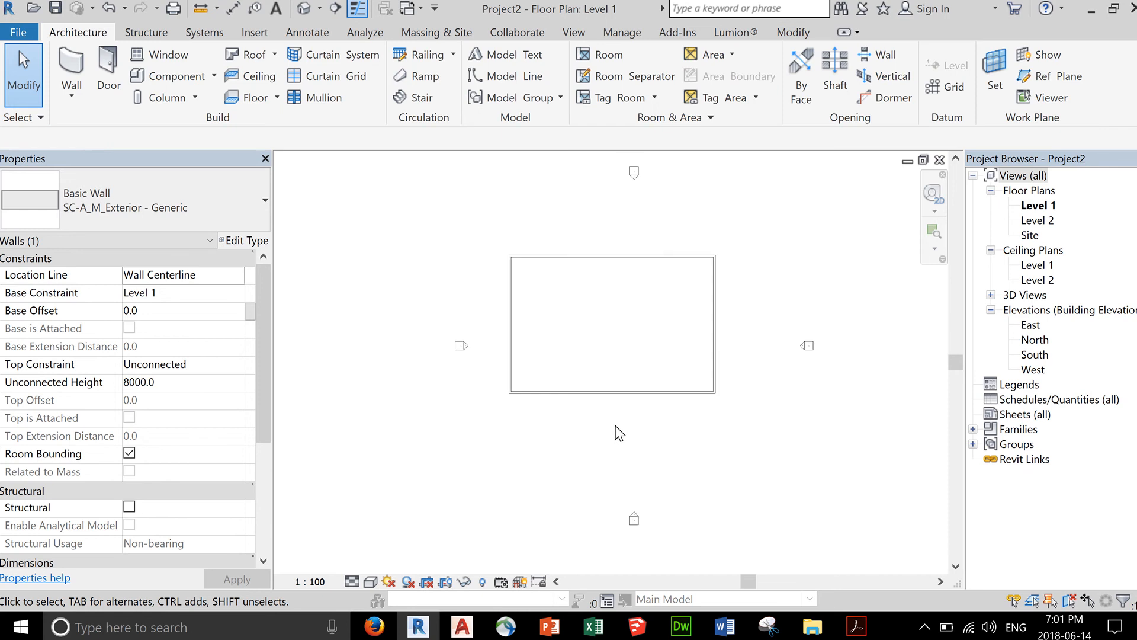
left_click(1060, 82)
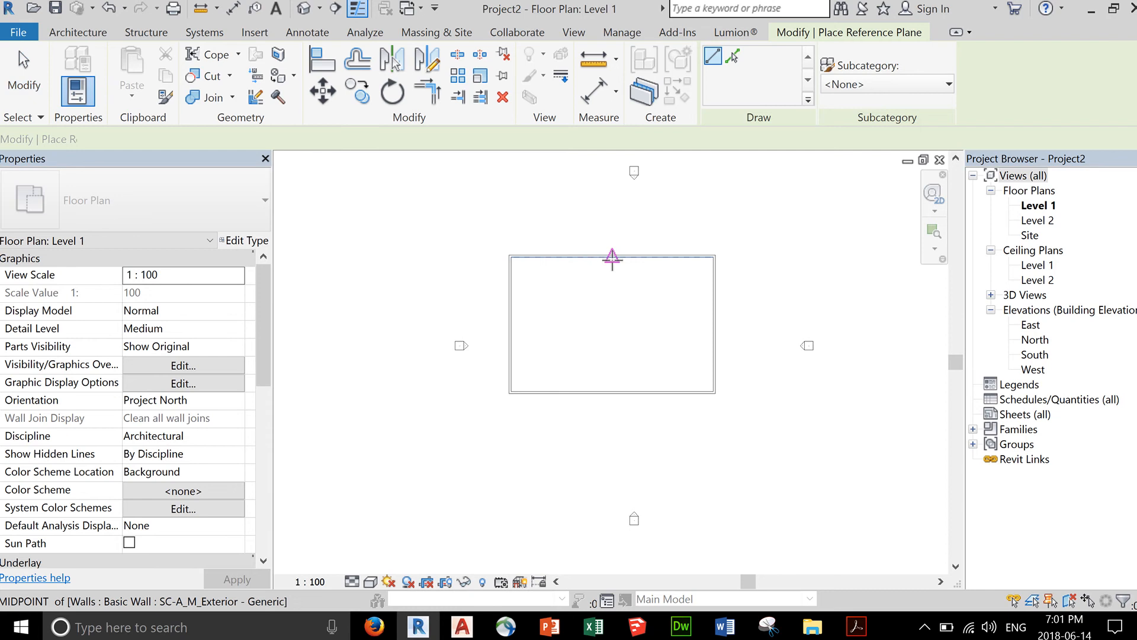
left_click(612, 258)
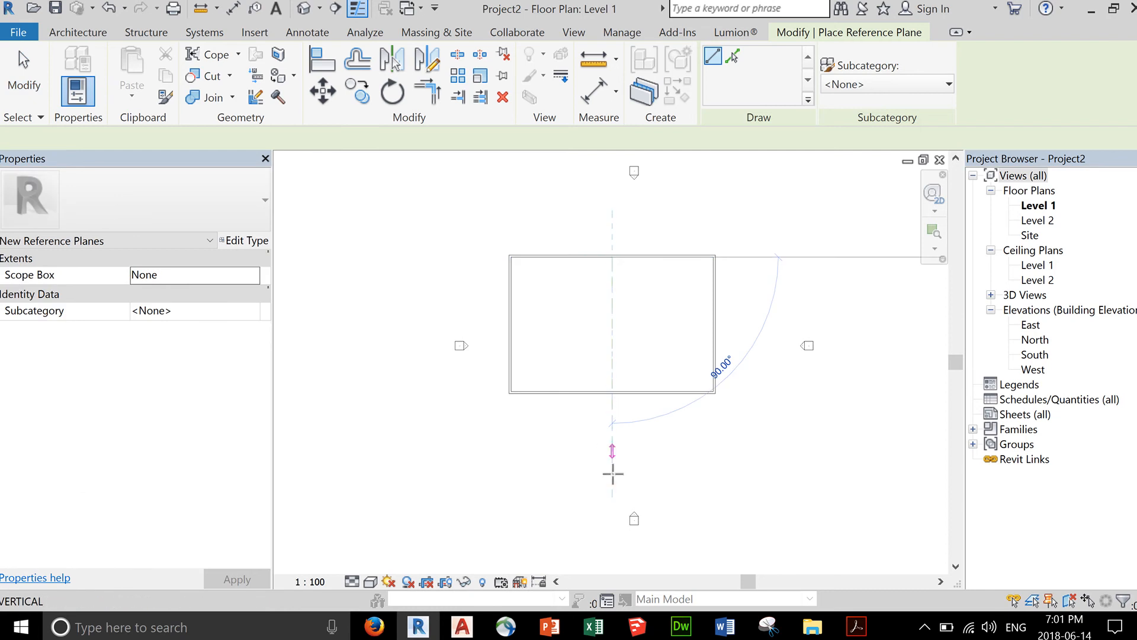
left_click(612, 484)
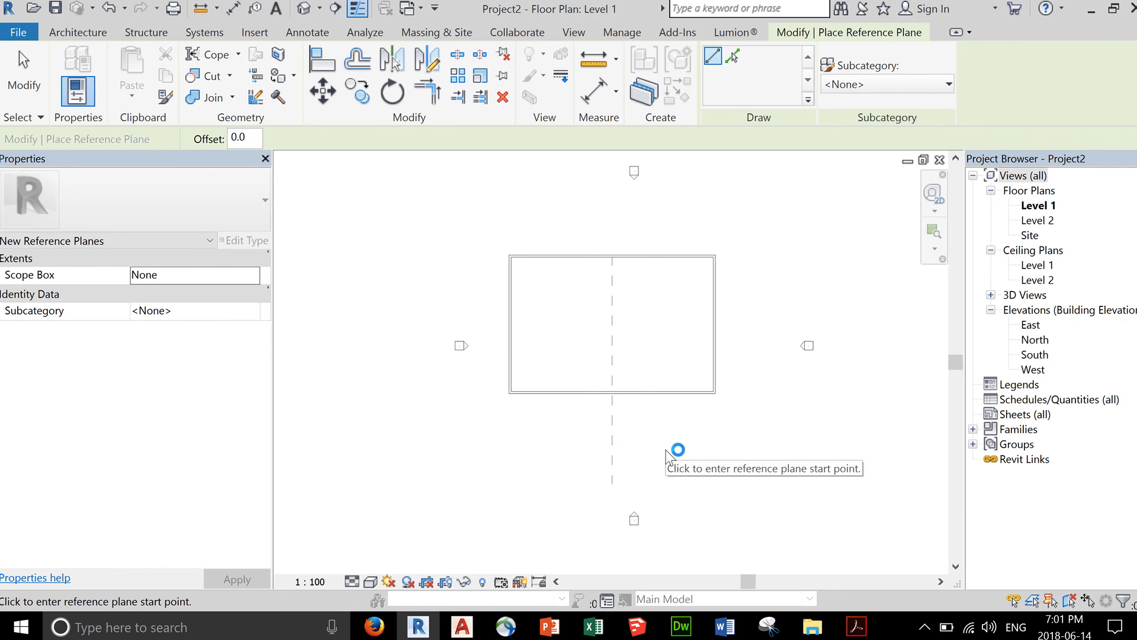
key("Escape")
key("Escape")
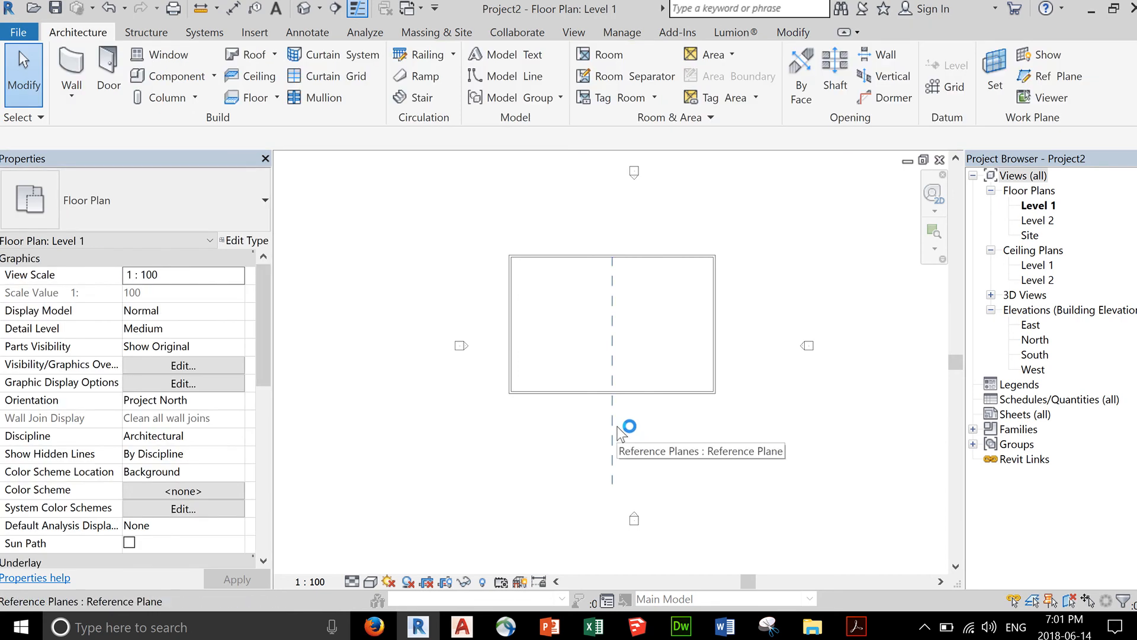
Step: Place vertical reference planes 10000 mm to each side of the central reference plane, using the pick-lines option with an offset
key("r")
key("p")
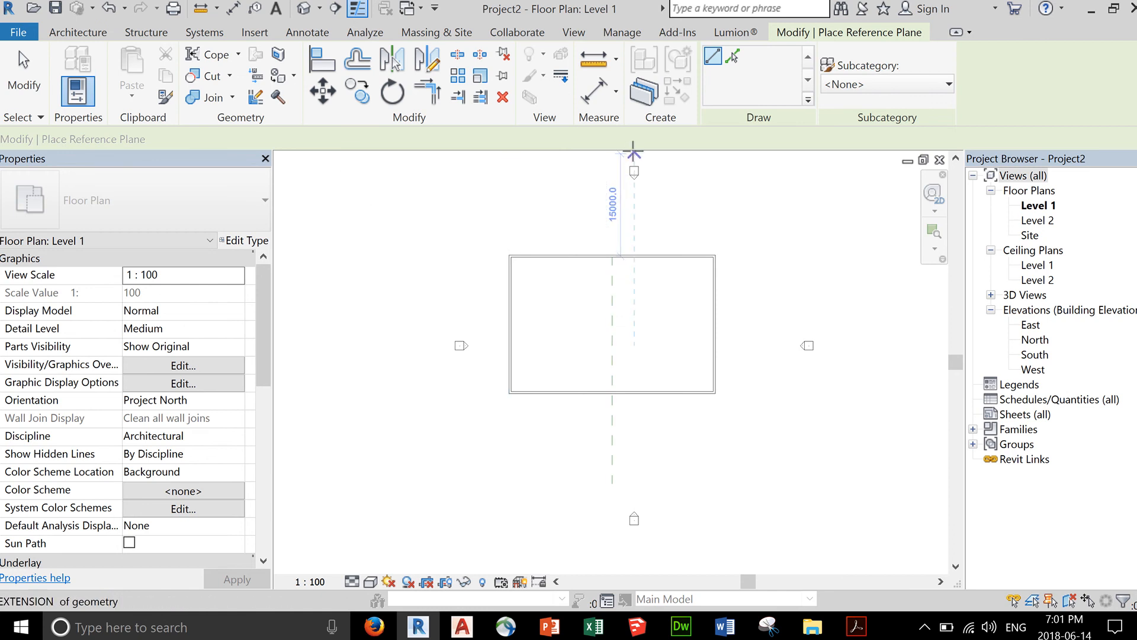
left_click(733, 58)
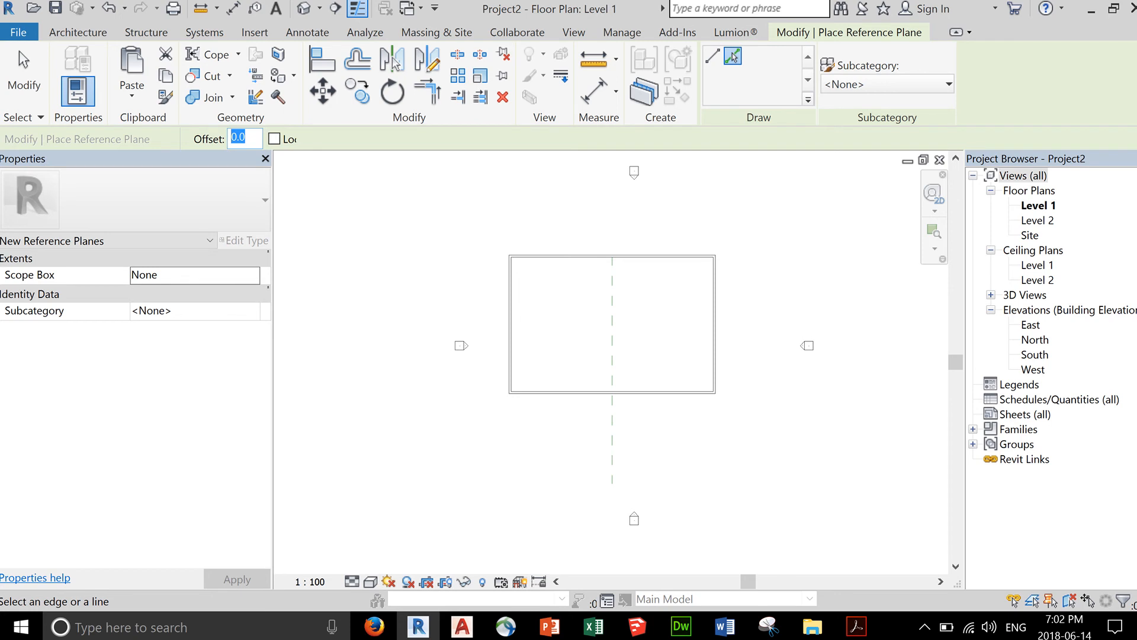
type("1000")
left_click(614, 291)
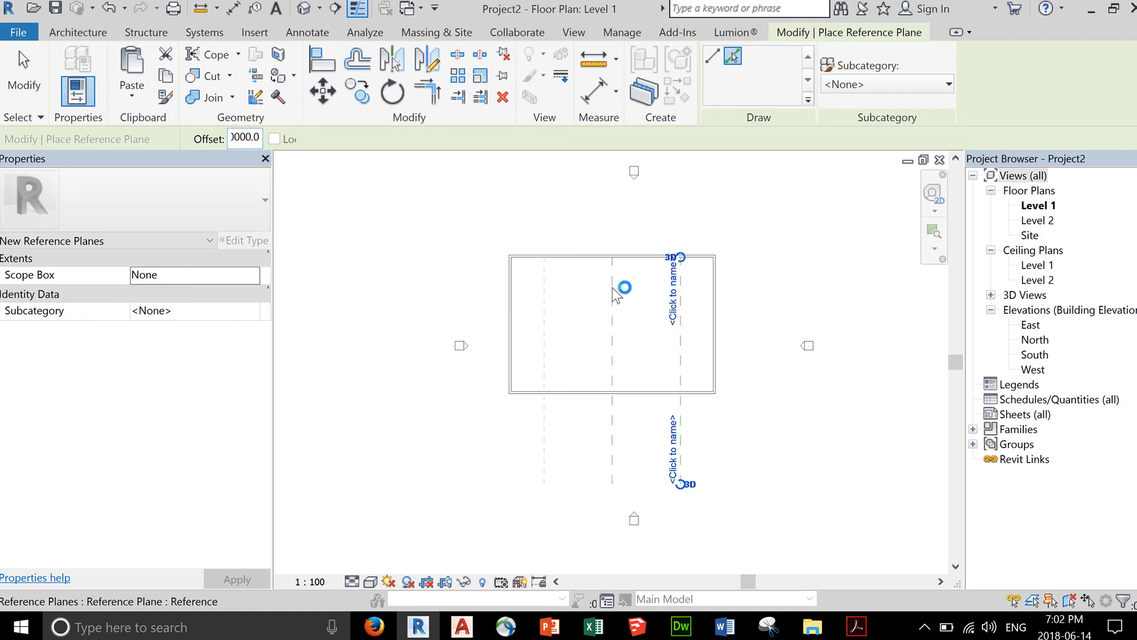
left_click(611, 324)
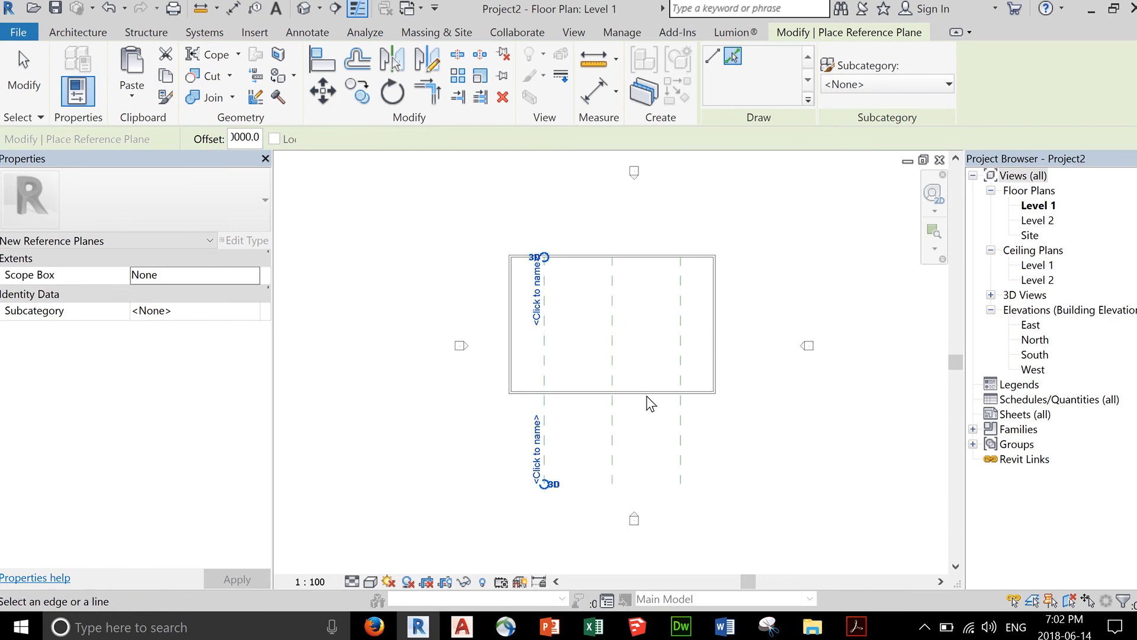
Step: Add a horizontal reference plane 10000 mm below the building's lower wall
left_click(648, 400)
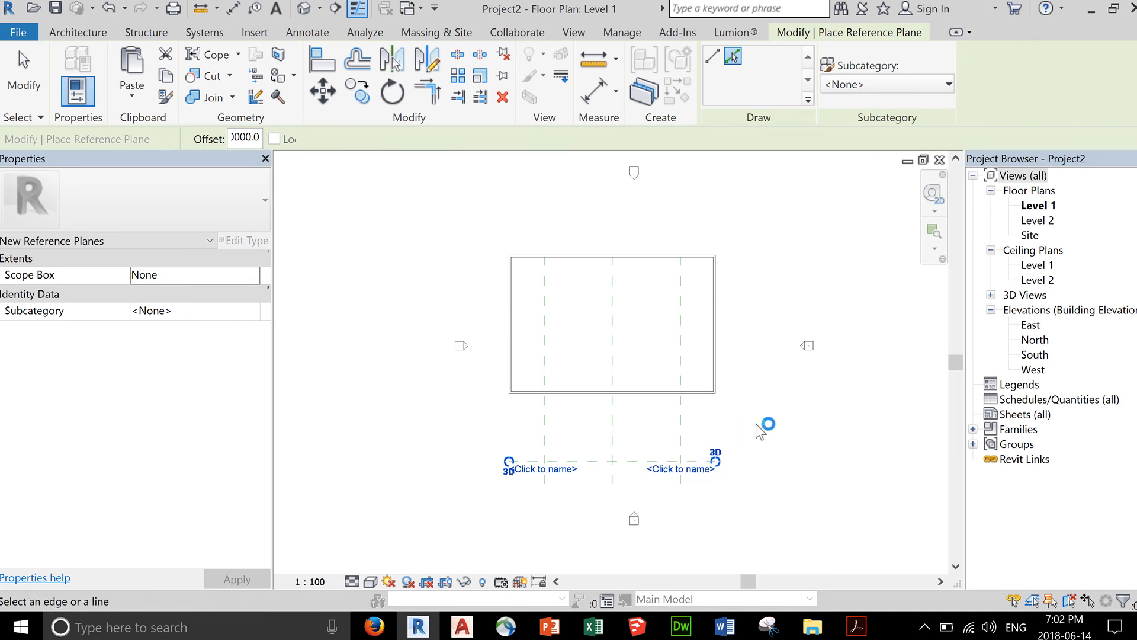
key("Escape")
key("Escape")
scroll(599, 442, "up", 3)
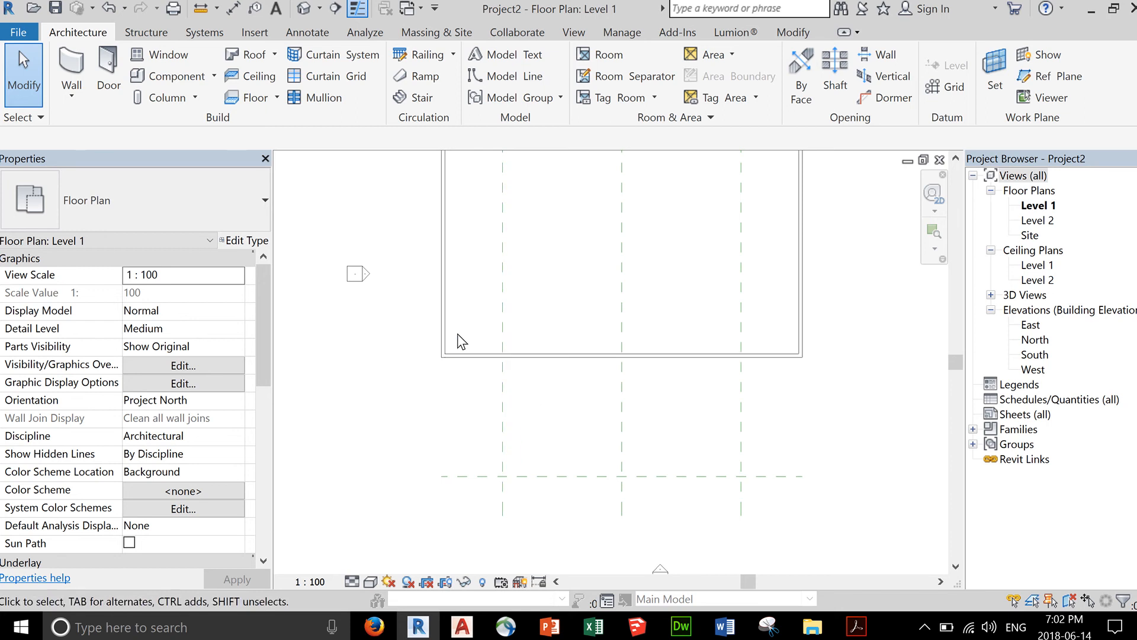
scroll(457, 335, "up", 2)
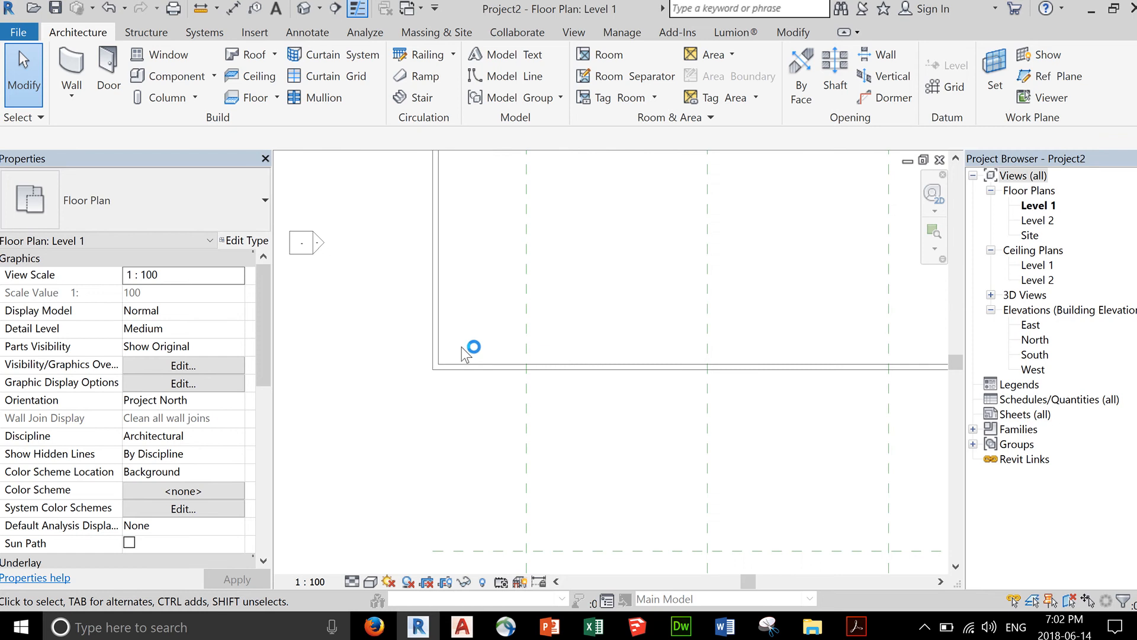
left_click(71, 77)
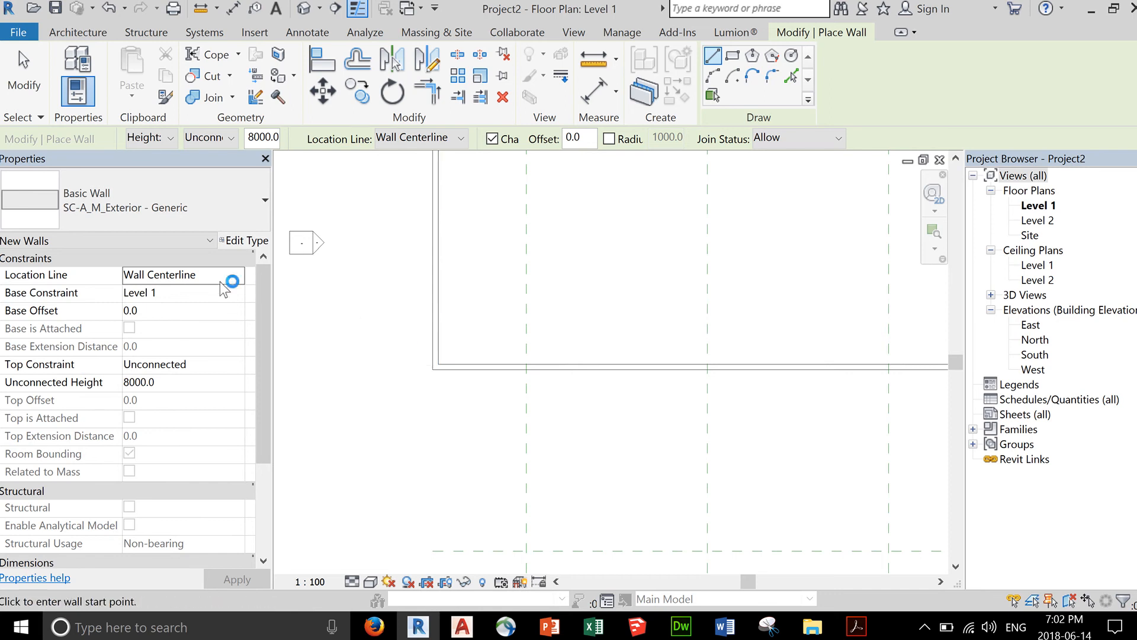
left_click(237, 276)
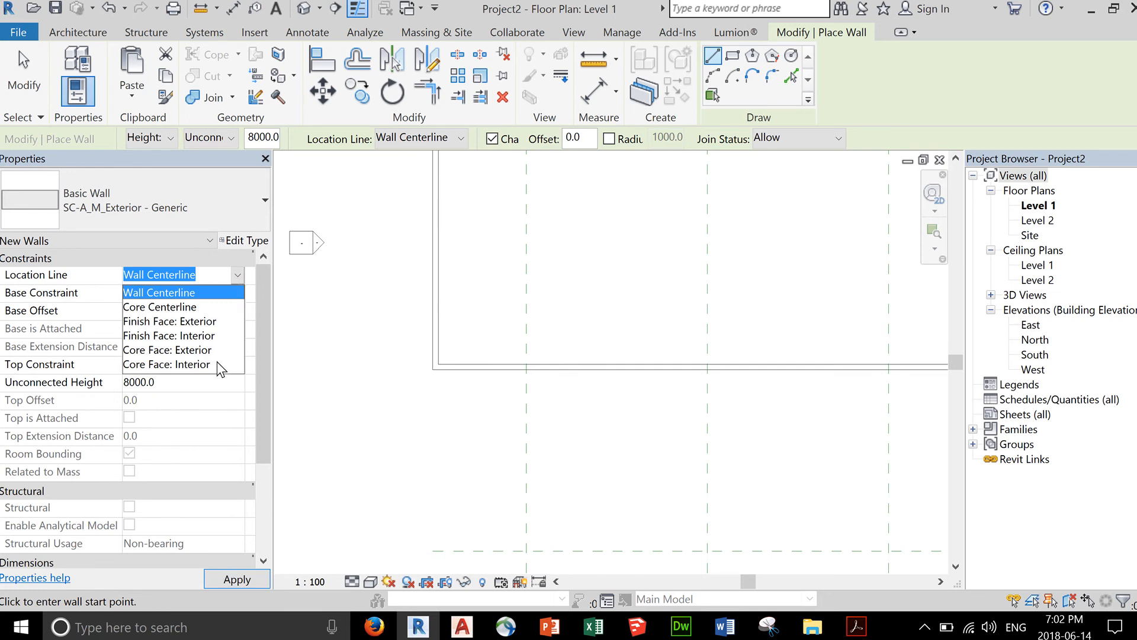
left_click(114, 248)
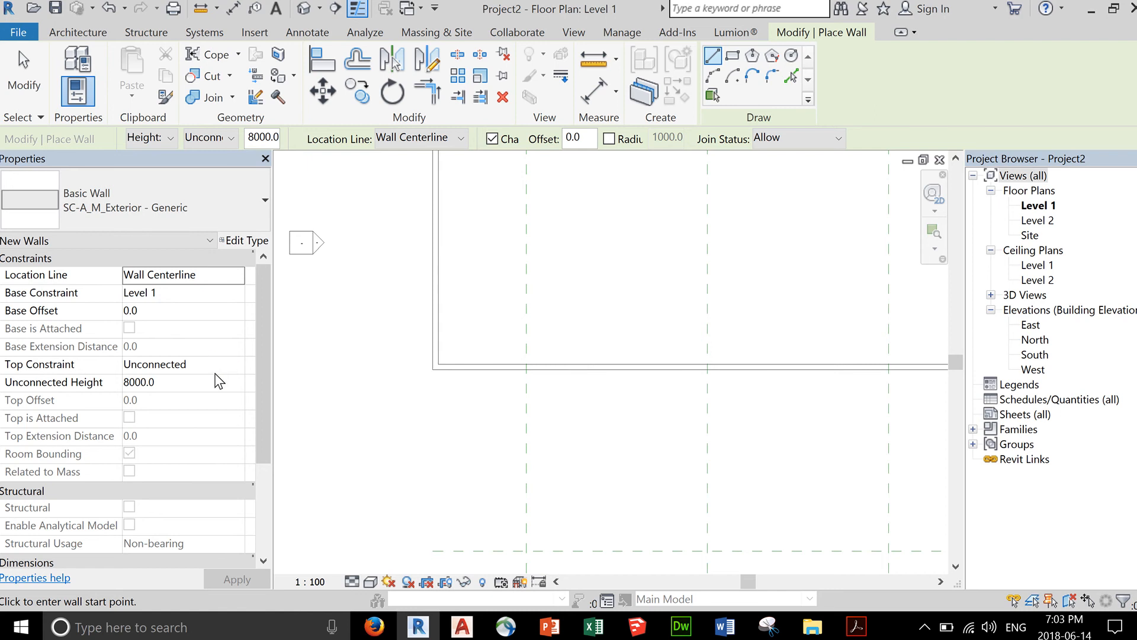
scroll(639, 391, "down", 6)
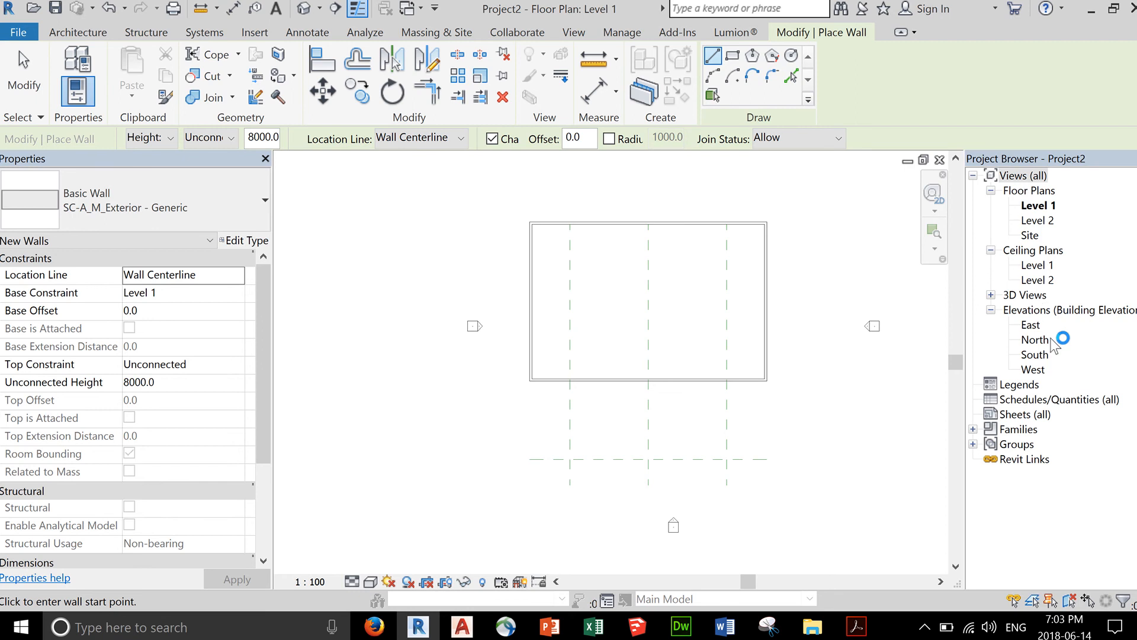
Step: Open the South elevation and rename Level 2 as Low Roof, renaming its corresponding views as well
left_click(1036, 354)
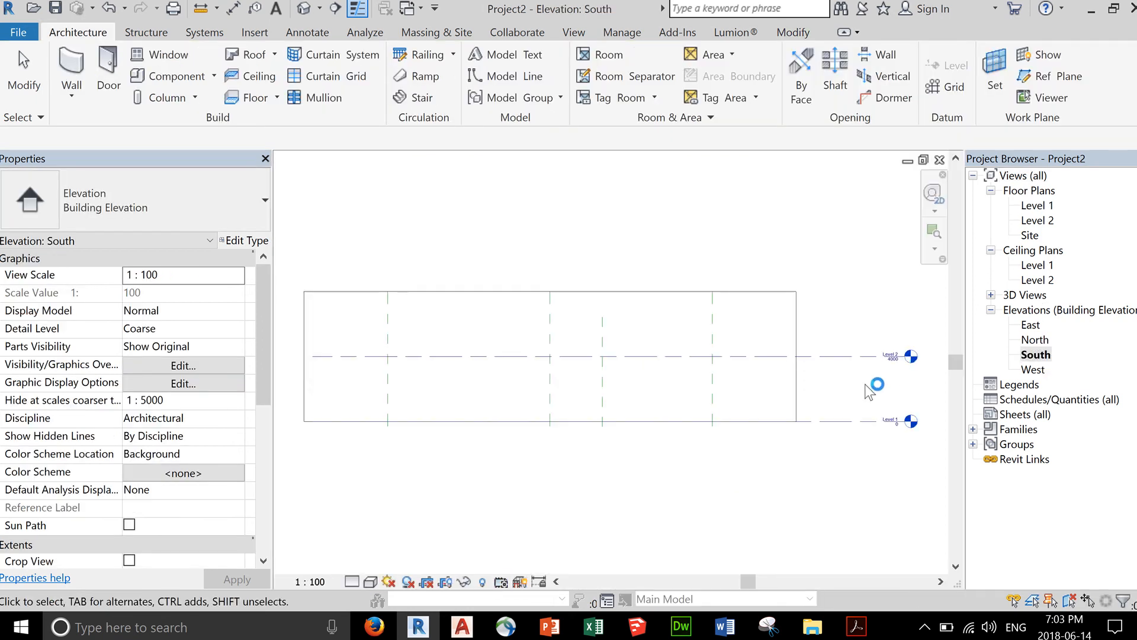
scroll(847, 376, "up", 3)
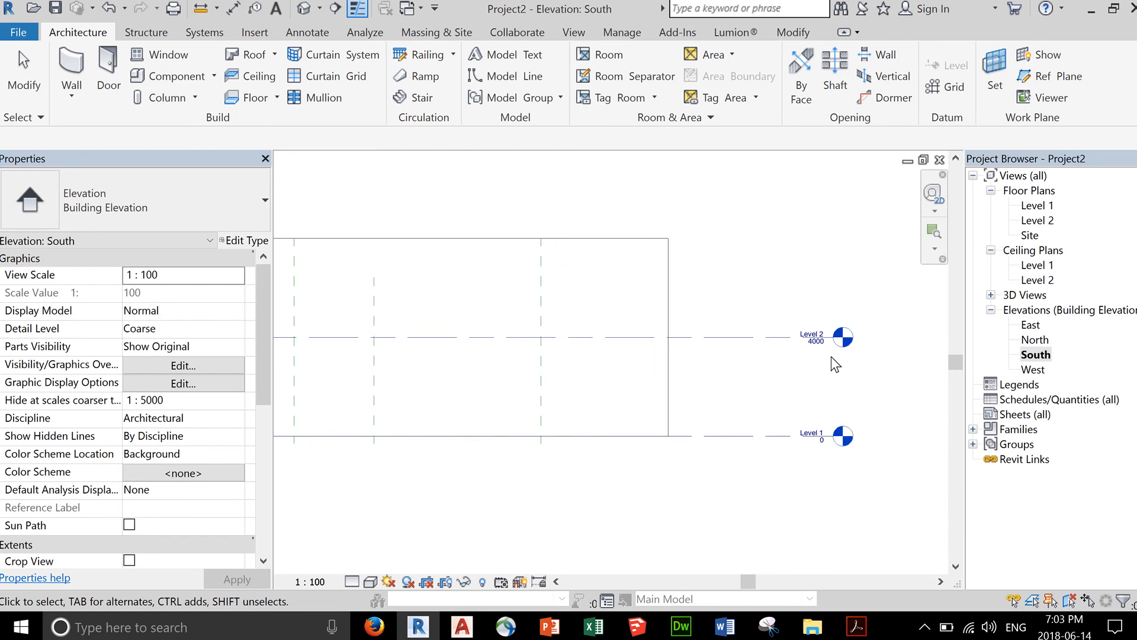
scroll(837, 364, "up", 1)
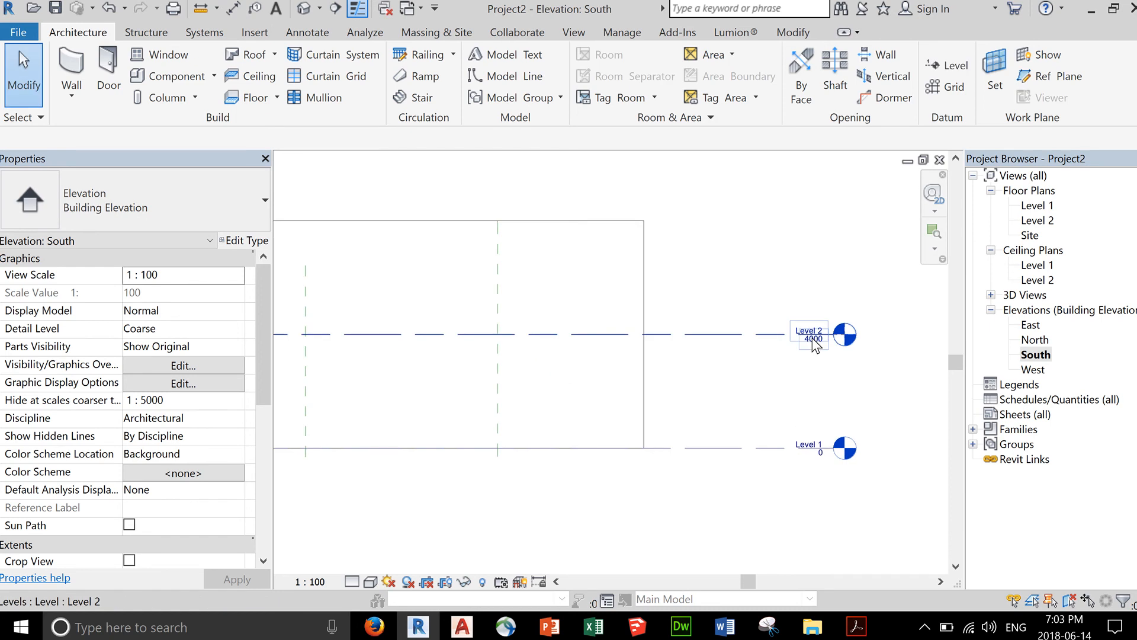
left_click(806, 336)
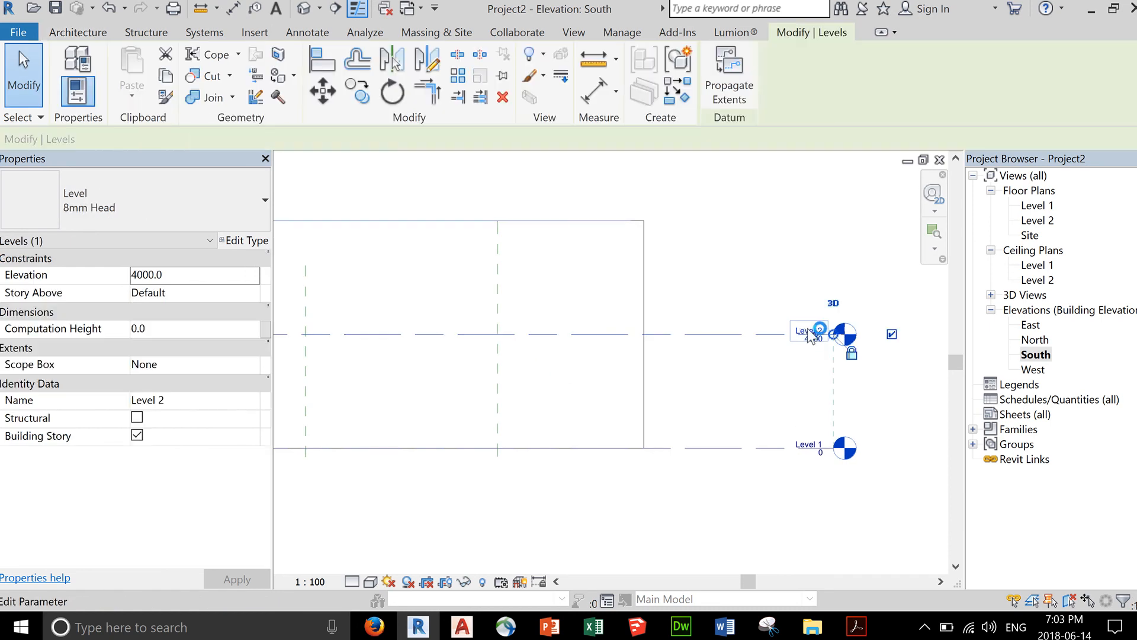
scroll(810, 336, "up", 2)
left_click(808, 333)
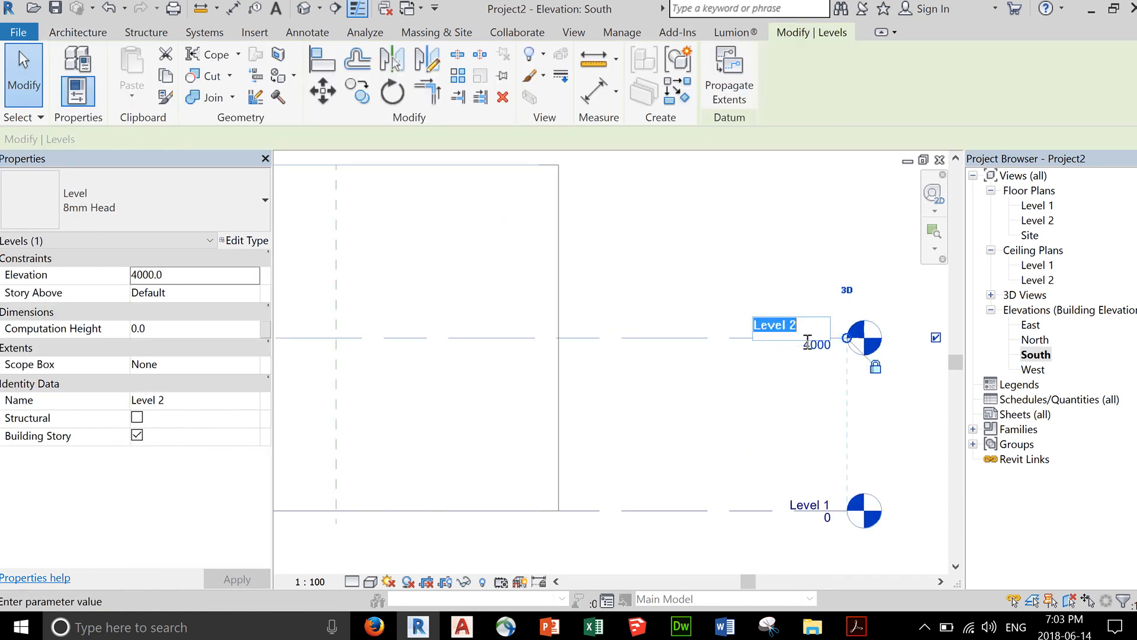
type("Low Roof")
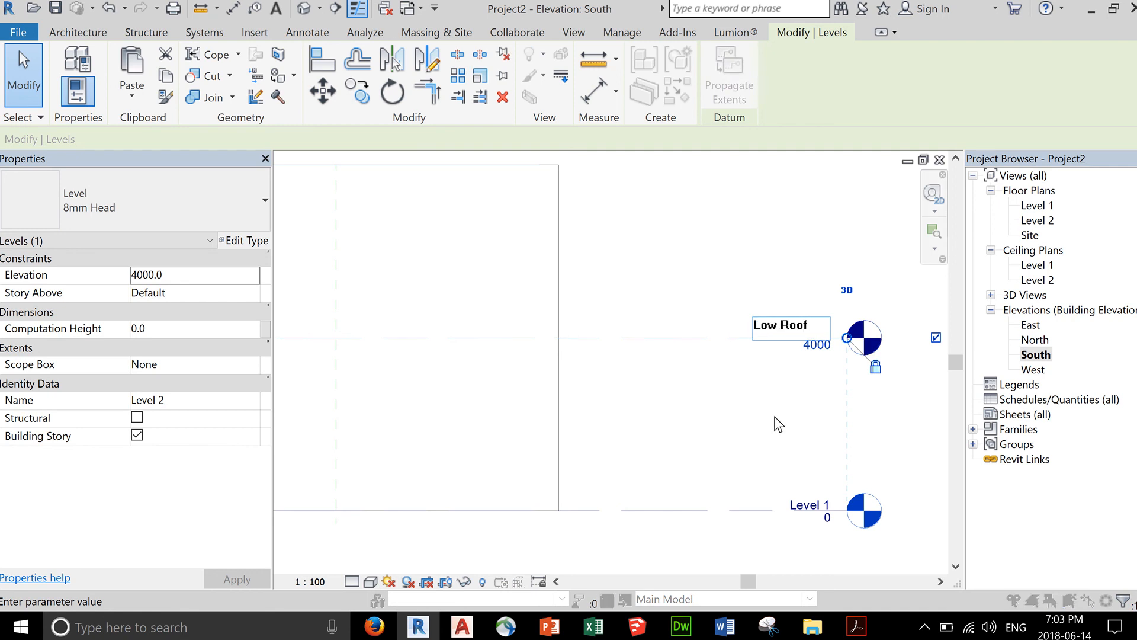
key("Return")
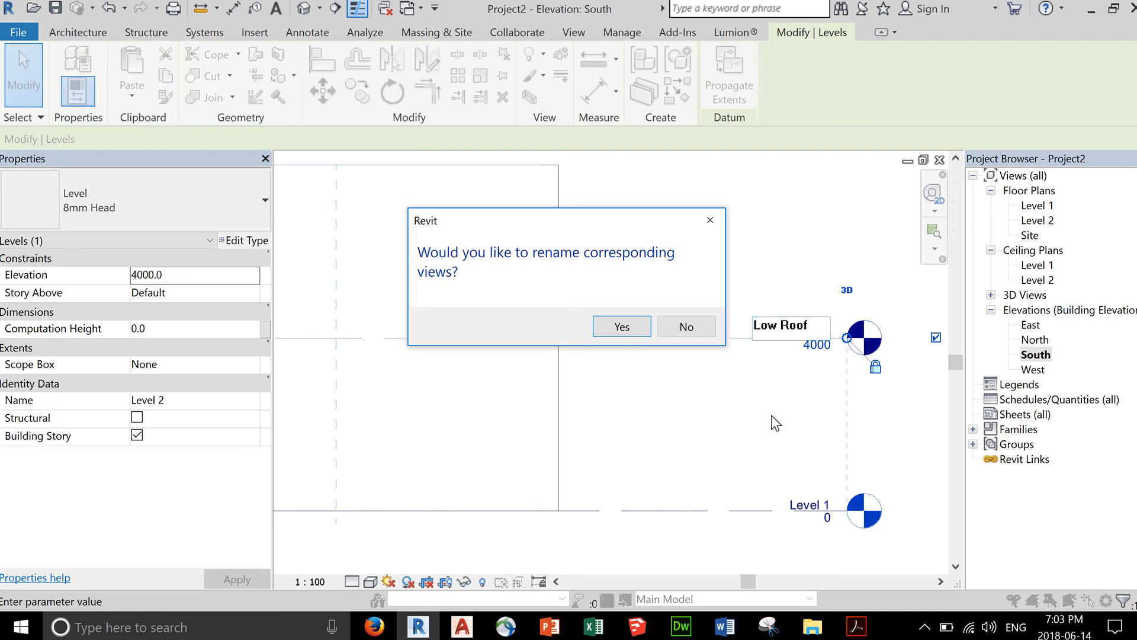
left_click(622, 329)
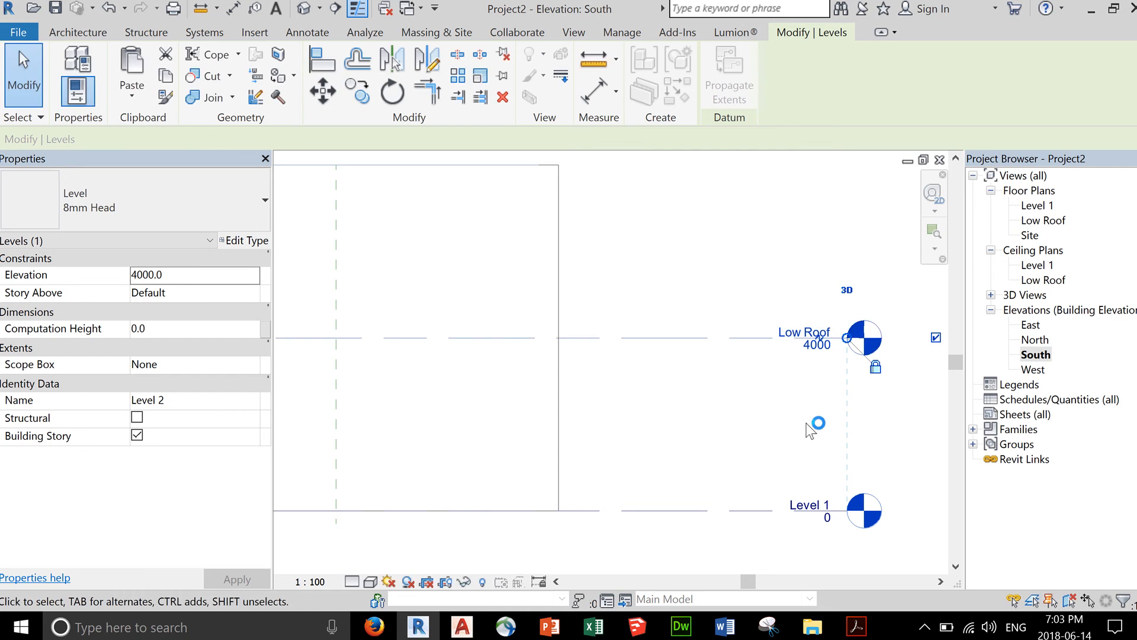
Step: Rename Level 1 as Ground Floor, renaming its corresponding views as well
left_click(822, 505)
left_click(824, 505)
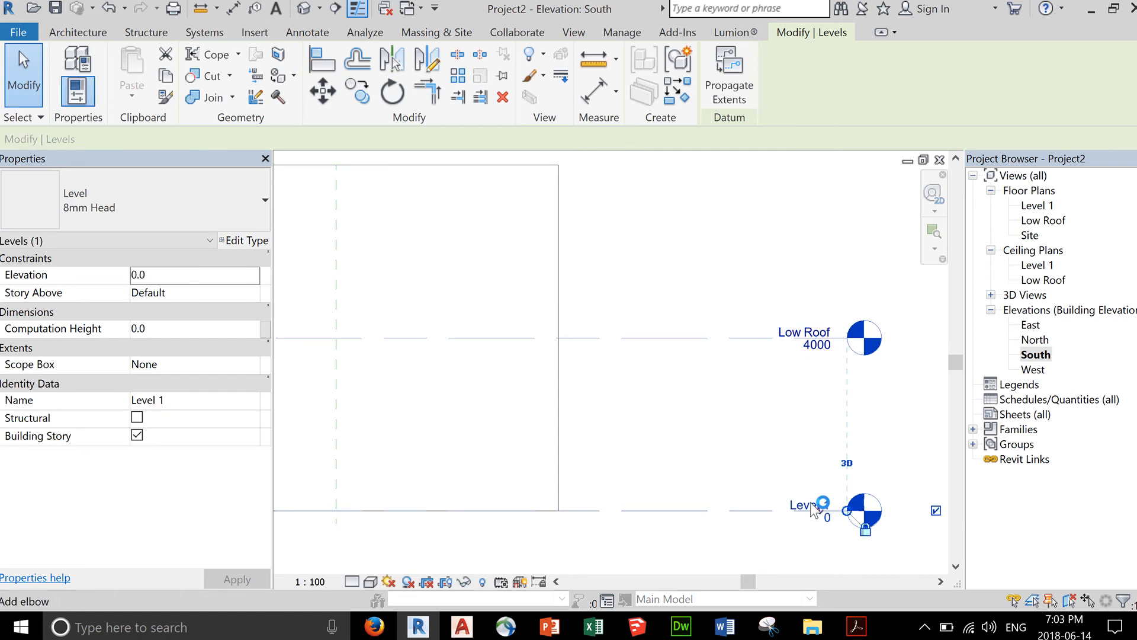
type("Gr")
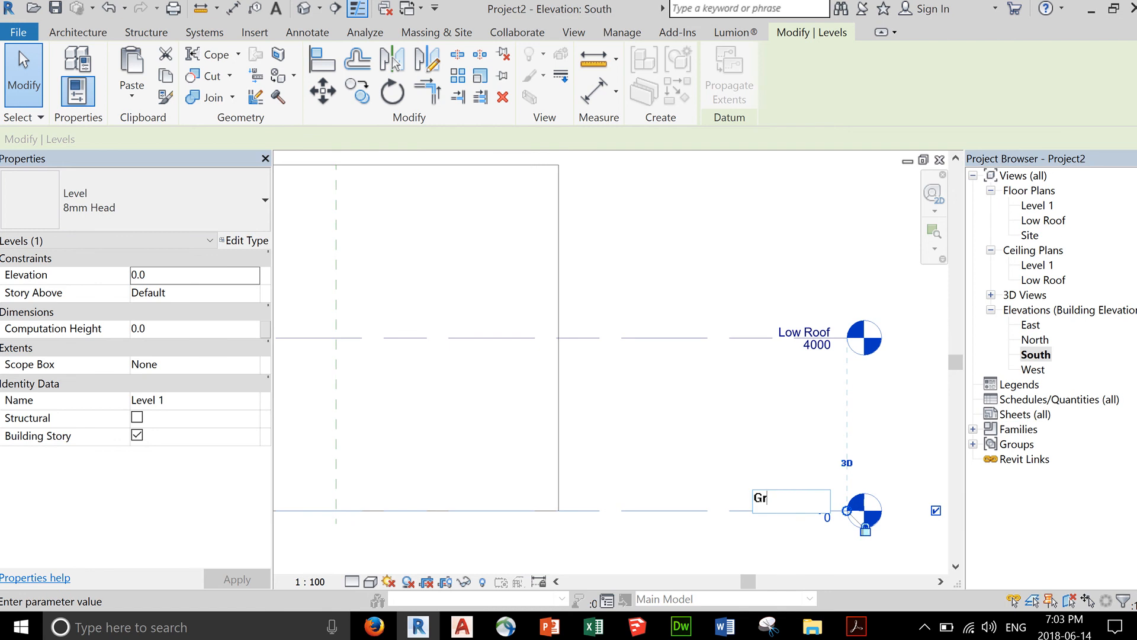
type("ound Floor")
key("Return")
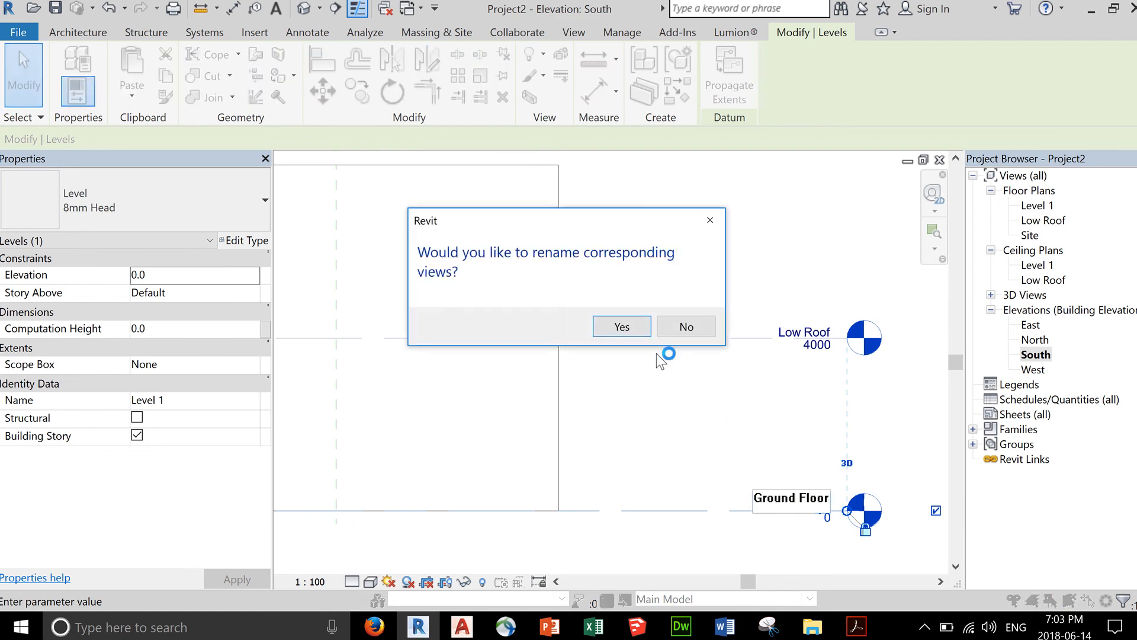
key("Return")
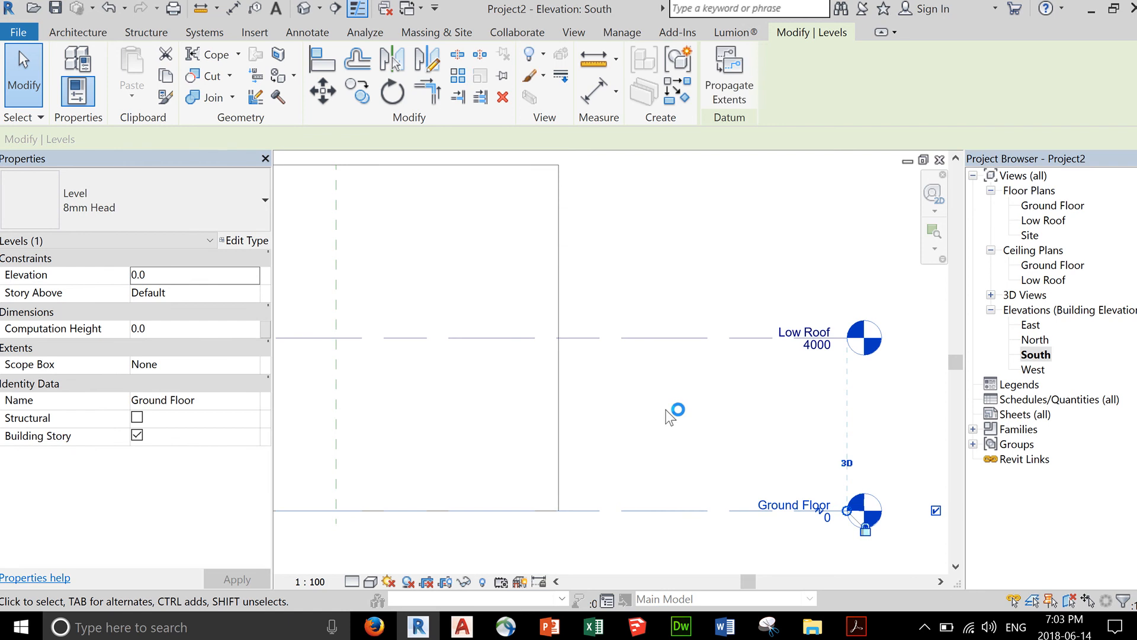
Step: Extend the left ends of the Low Roof and Ground Floor level lines well past the building's left wall
scroll(667, 408, "down", 2)
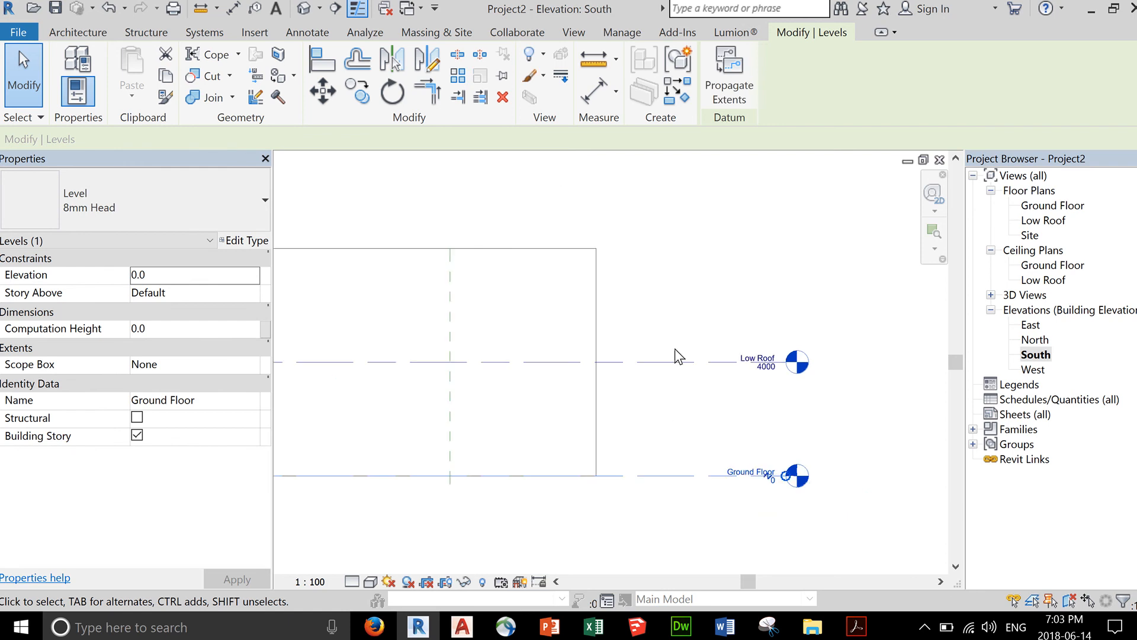
scroll(674, 355, "down", 3)
middle_click_drag(674, 356, 757, 323)
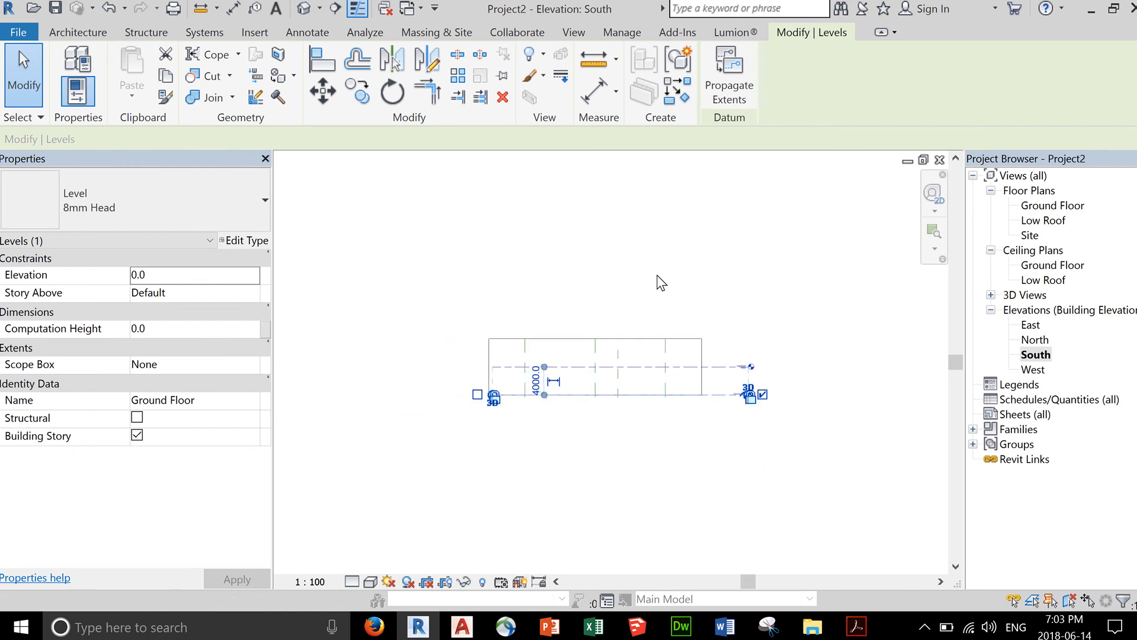
left_click(583, 369)
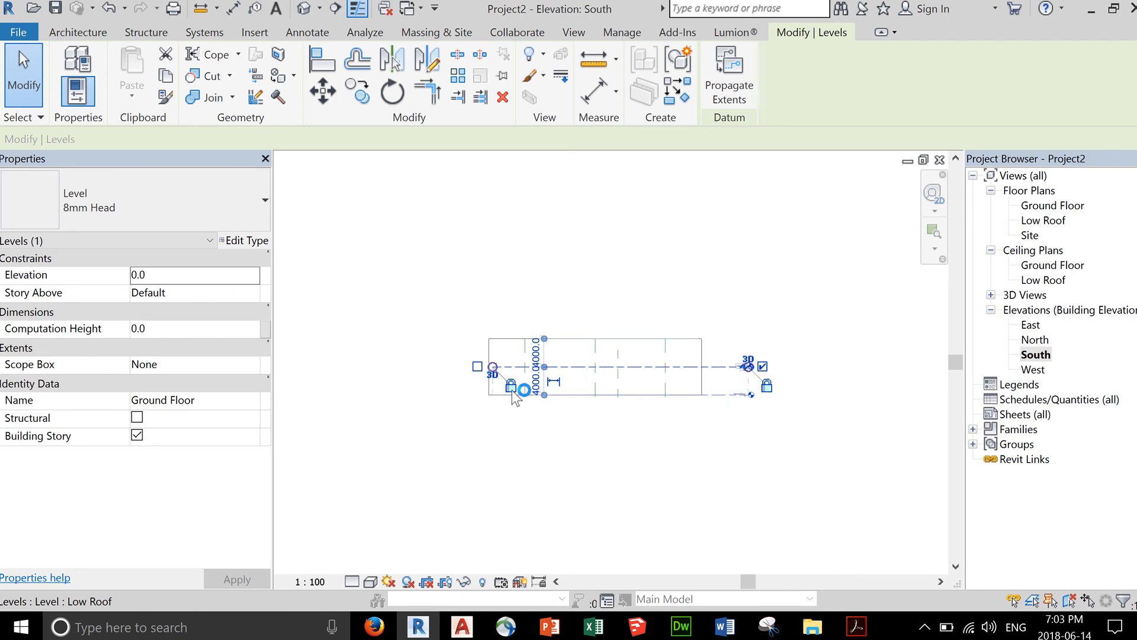
scroll(498, 382, "up", 2)
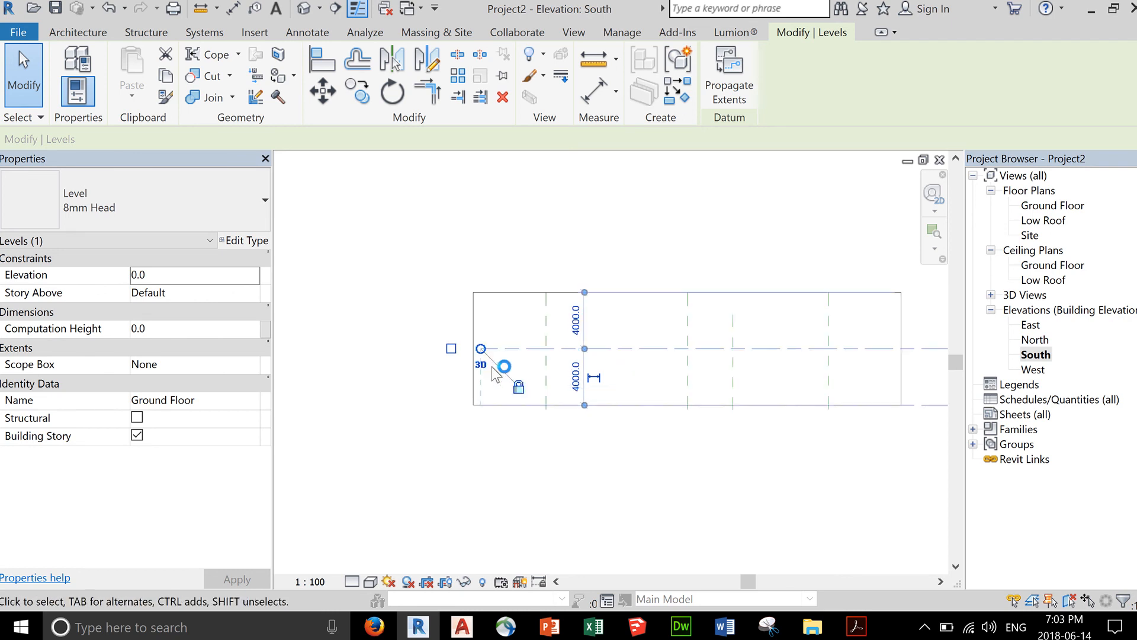
left_click_drag(479, 345, 287, 342)
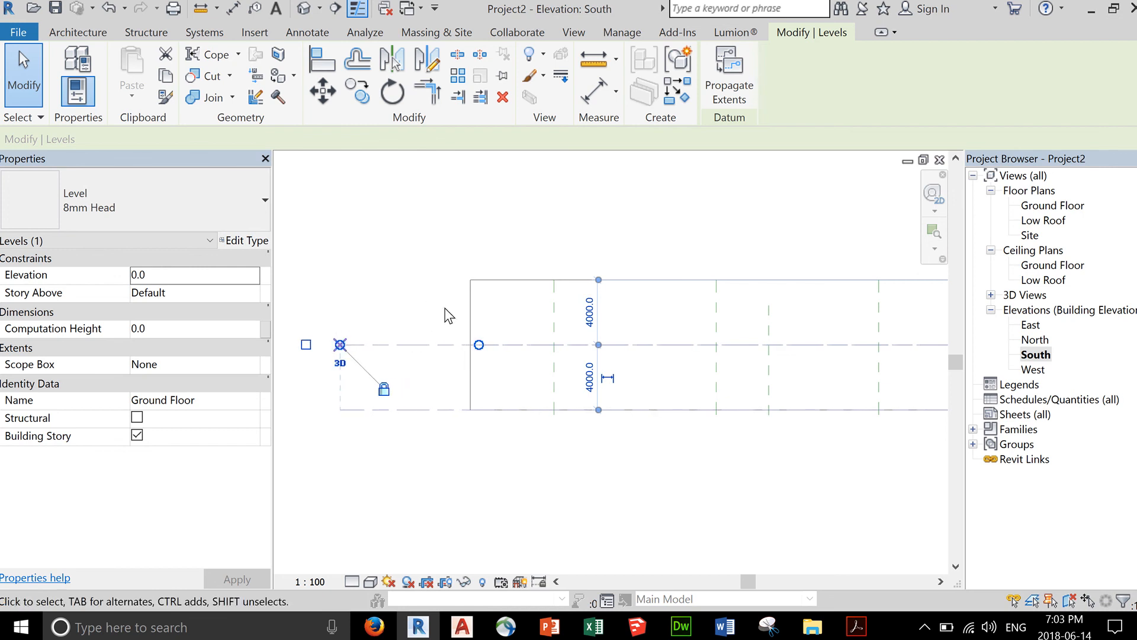
scroll(505, 353, "down", 3)
left_click(545, 407)
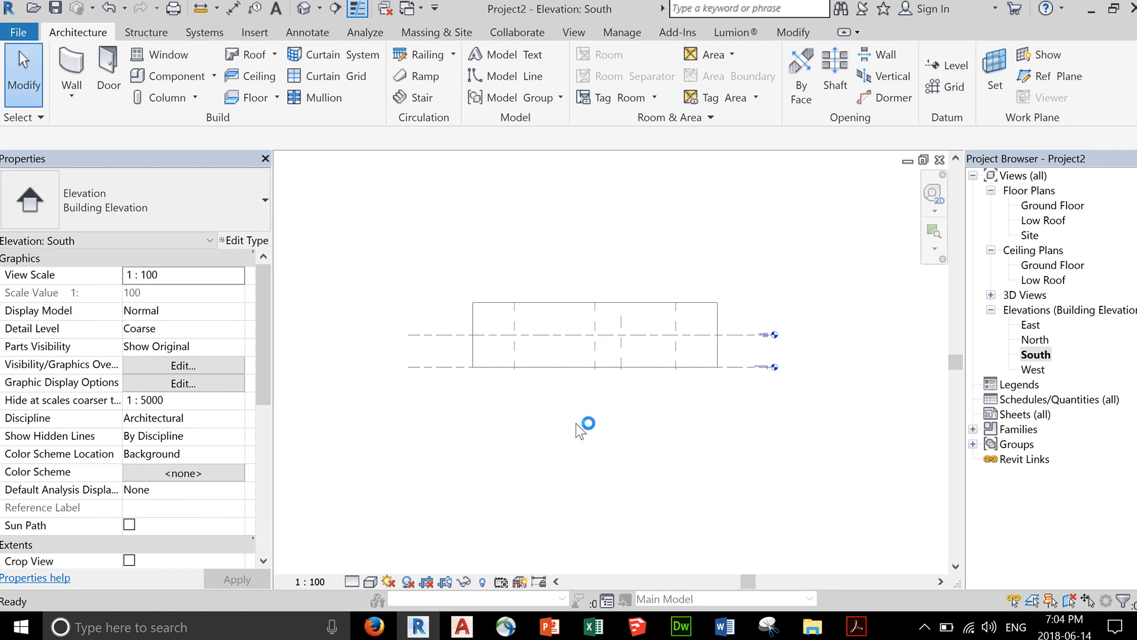
Step: Draw a new level above the building at 9000 mm elevation, with both ends aligned to the existing level lines
key("l")
key("l")
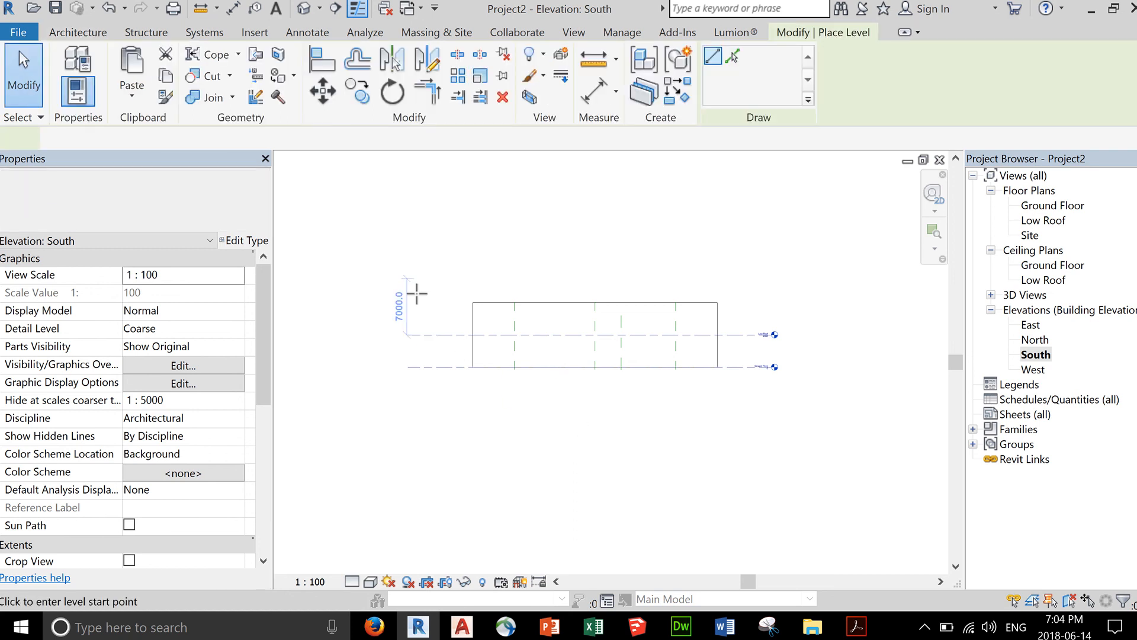
left_click(407, 294)
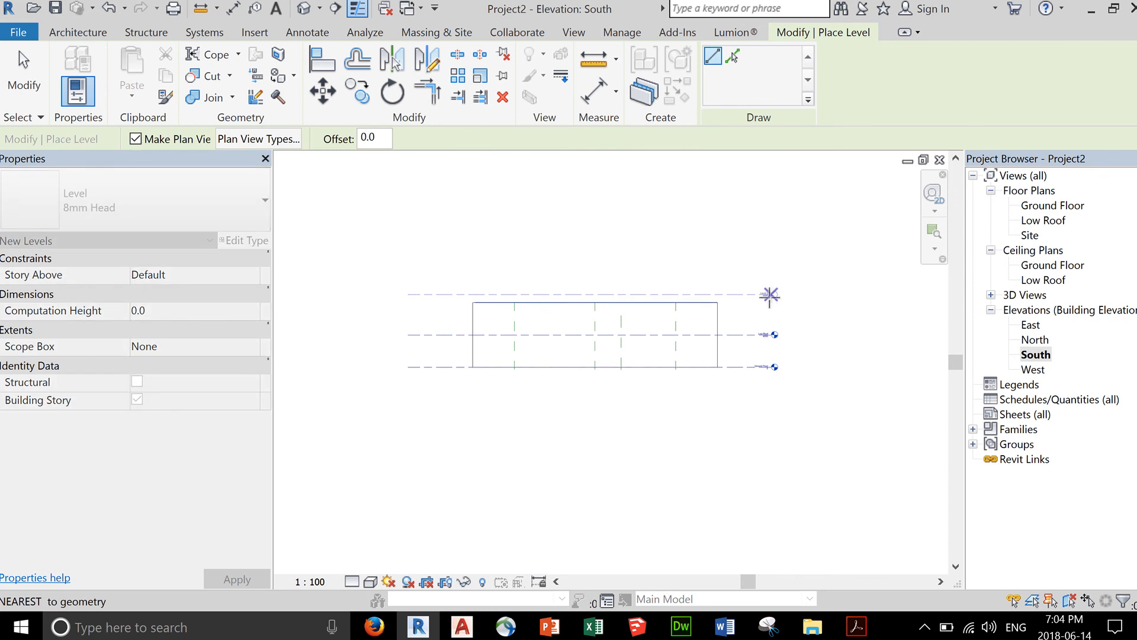
scroll(770, 295, "up", 2)
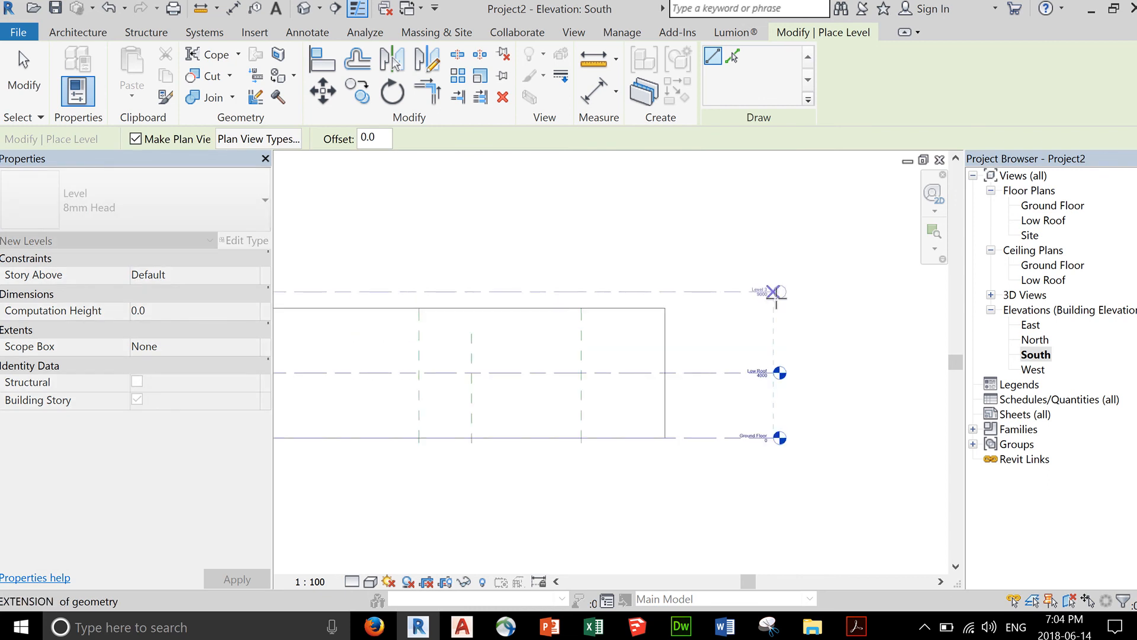
left_click(774, 292)
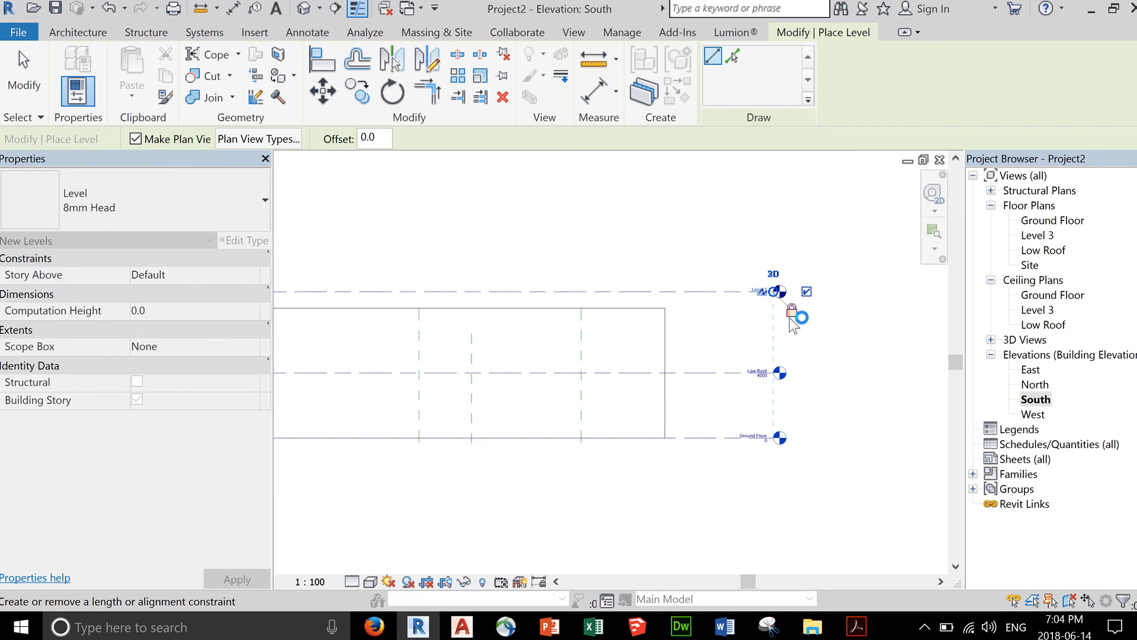
key("Escape")
key("Escape")
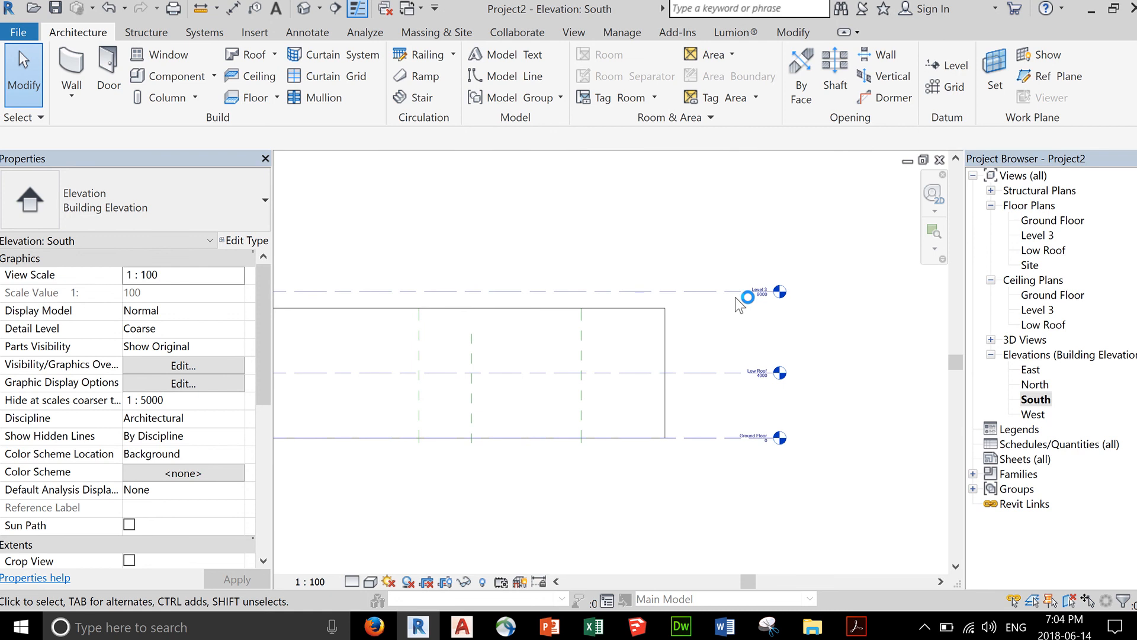
scroll(757, 304, "up", 2)
scroll(772, 288, "up", 3)
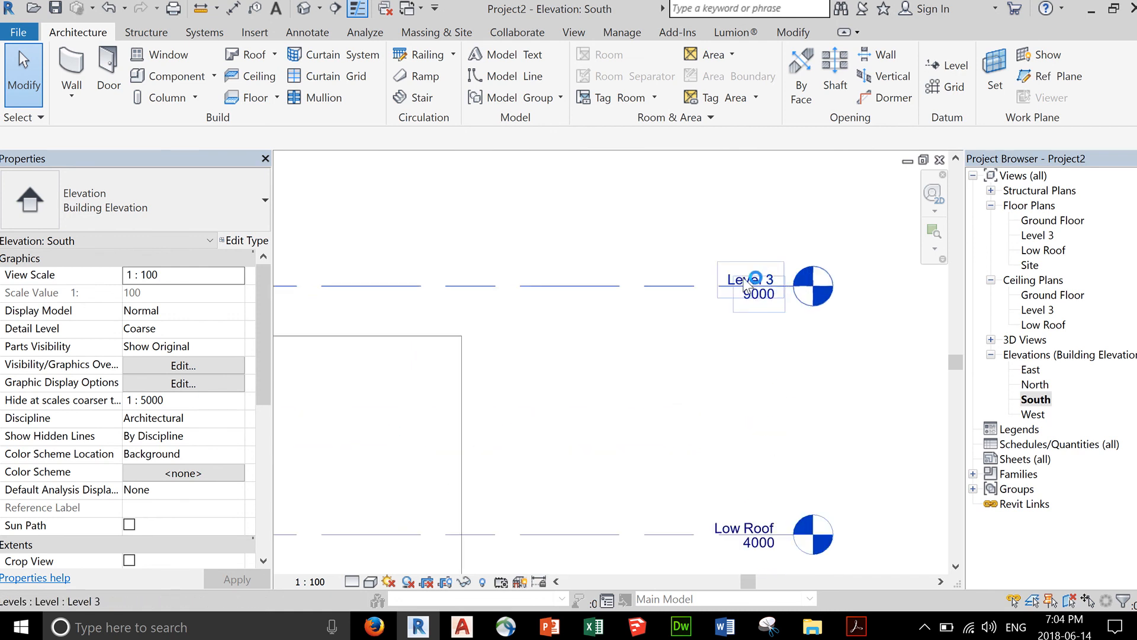
Step: Rename Level 3 as High Roof, renaming its corresponding views as well
left_click(748, 286)
left_click(749, 283)
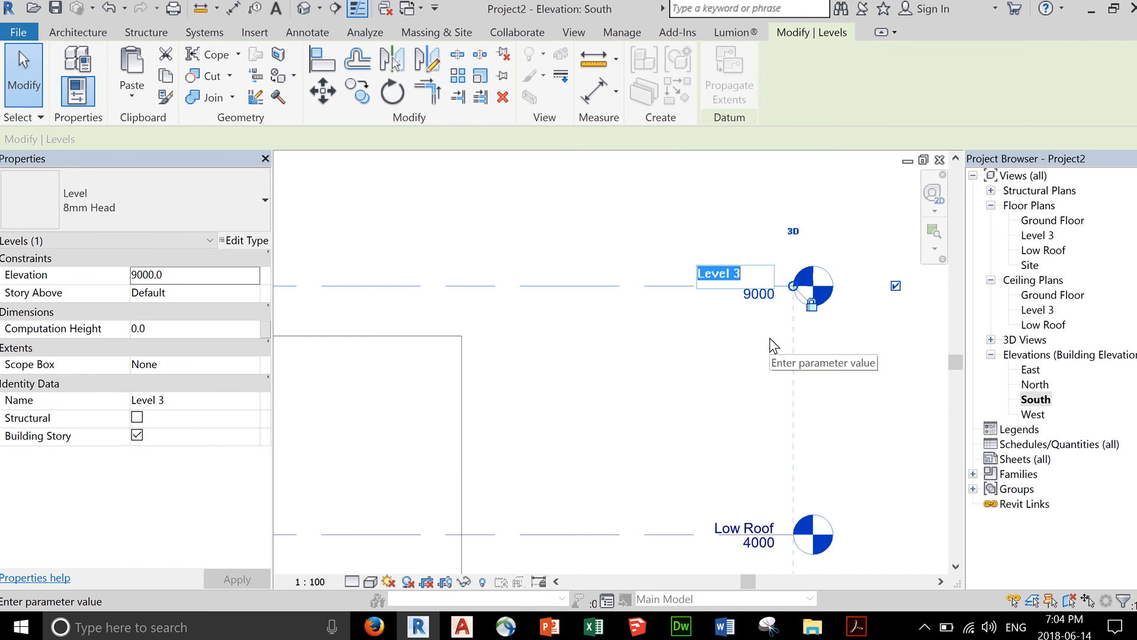
type("Hi")
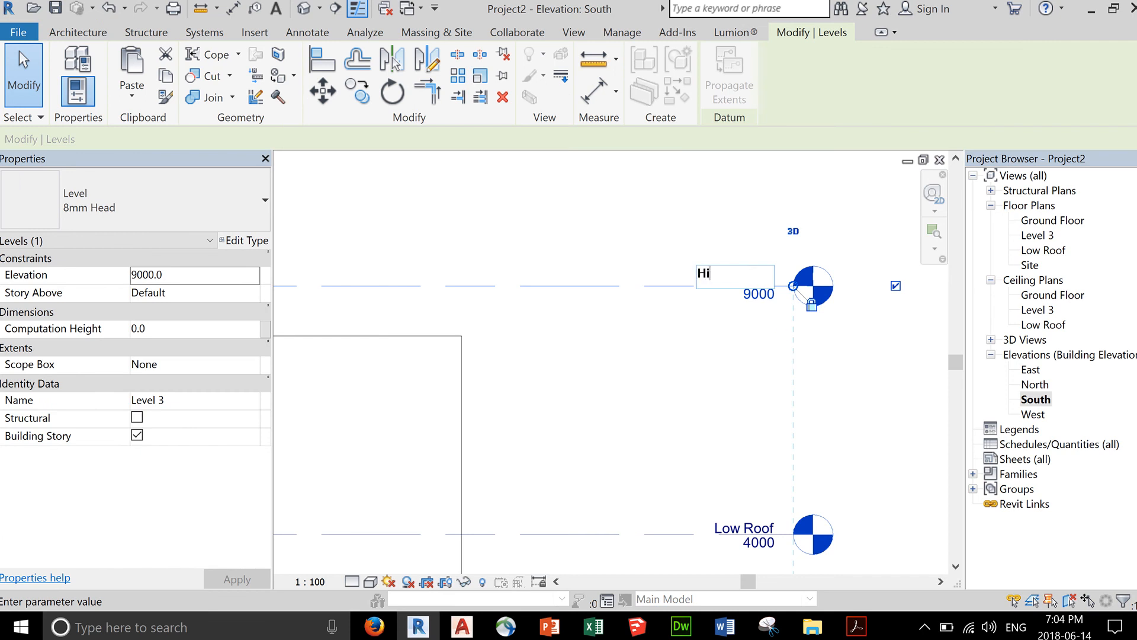
type("gh Roof")
key("Return")
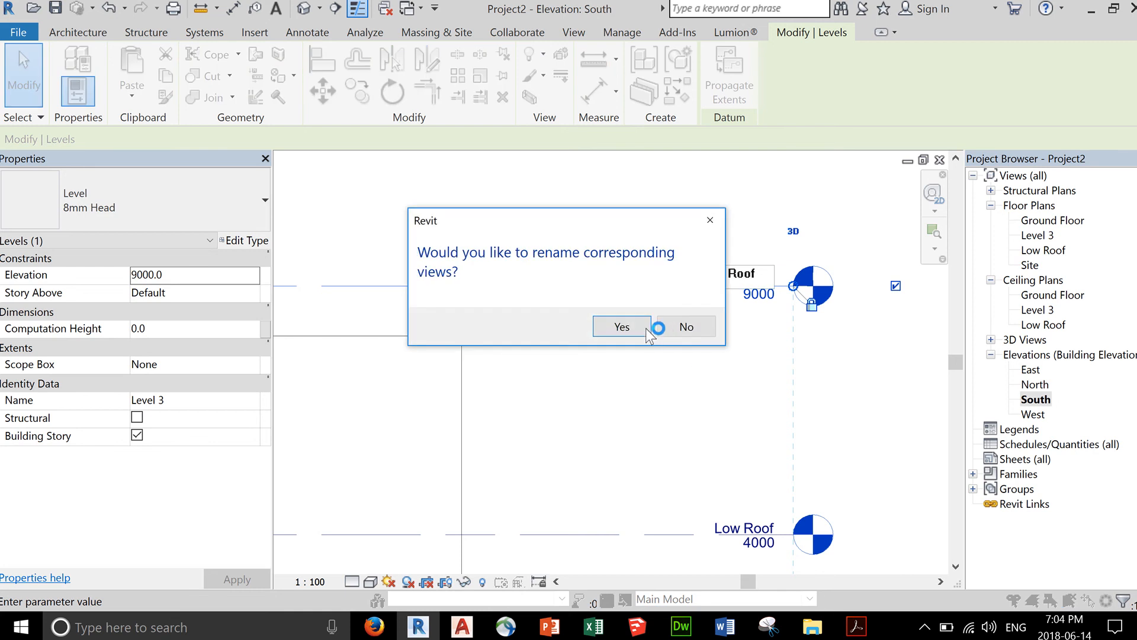
left_click(622, 327)
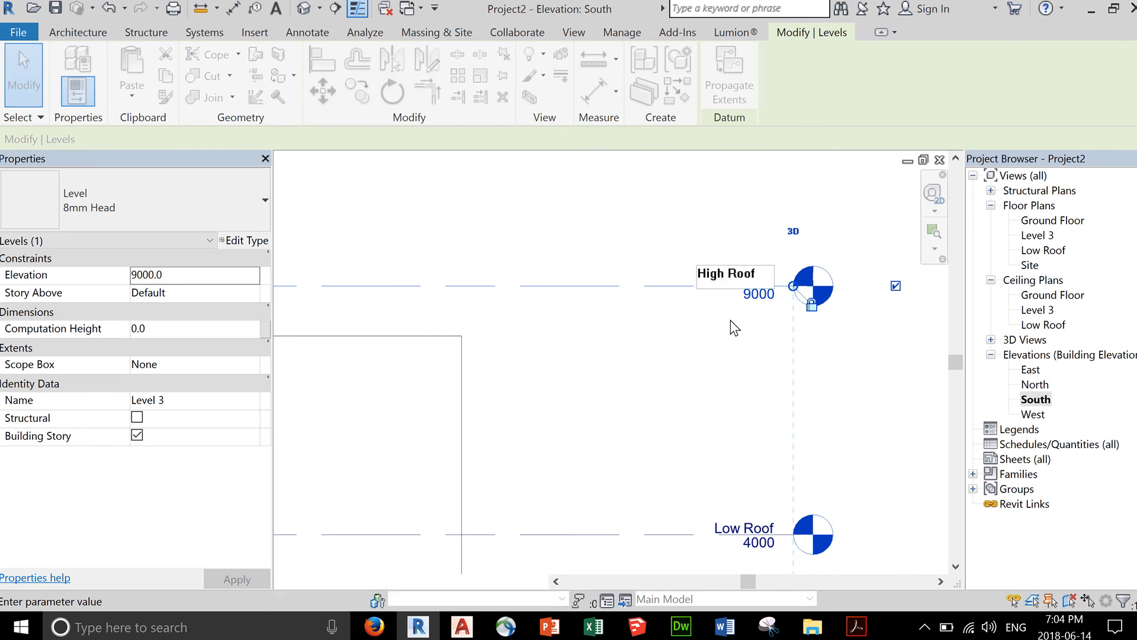
Step: Set the High Roof level's elevation to 6000 mm
left_click(760, 296)
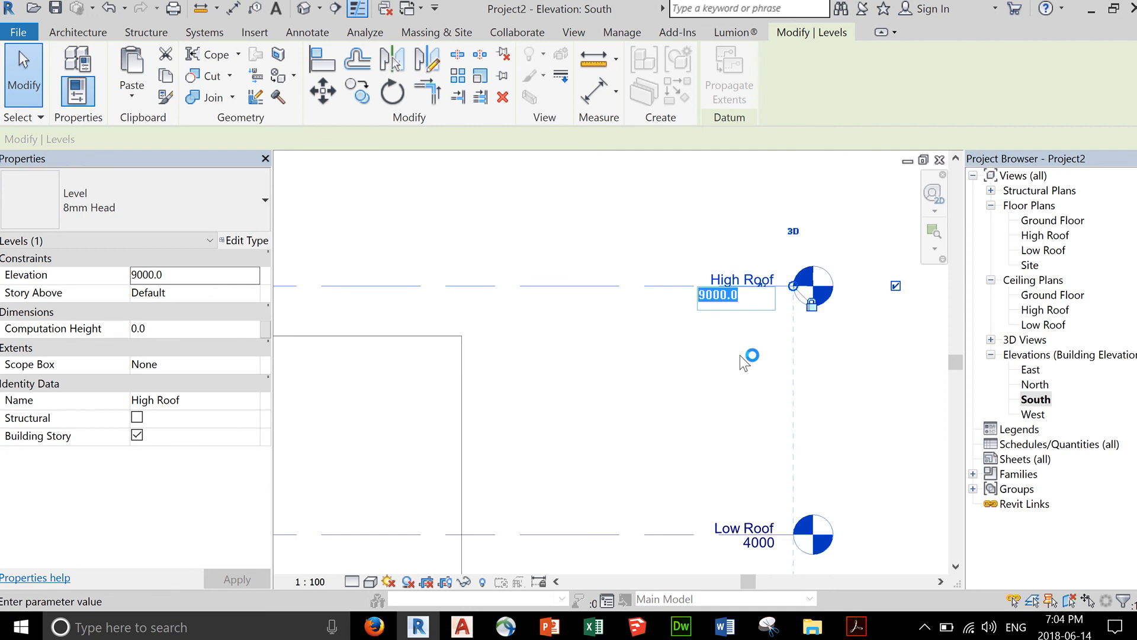
type("6000")
left_click(694, 417)
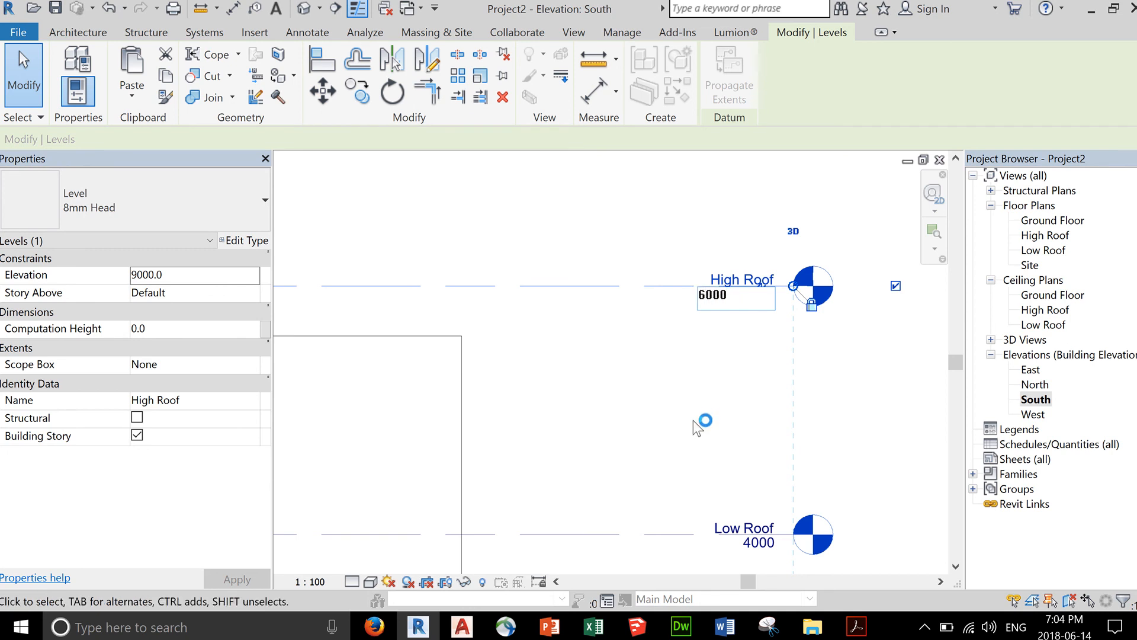
scroll(678, 360, "down", 5)
middle_click_drag(903, 349, 838, 329)
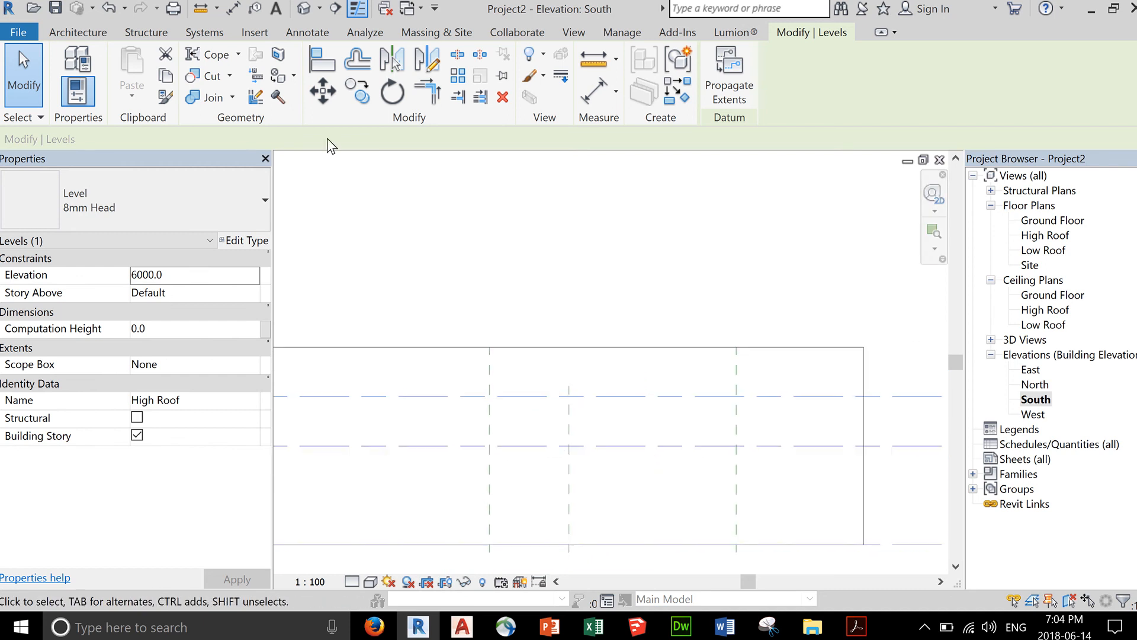
Step: Open the 3D view and constrain the tops of all four chained exterior walls up to level High Roof
left_click(304, 9)
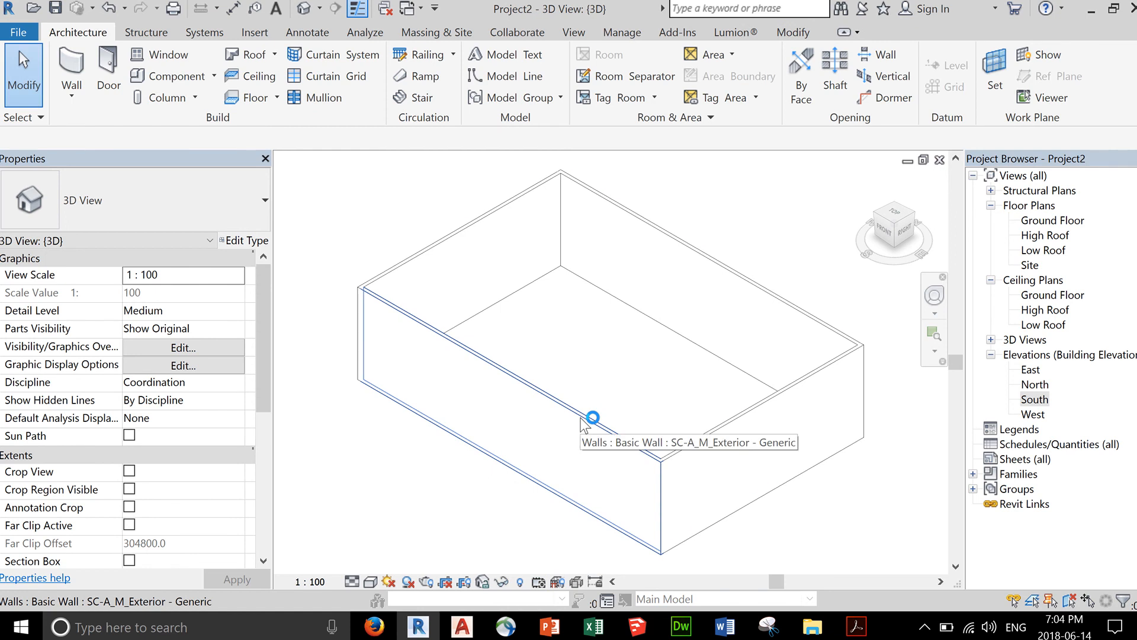
key("Tab")
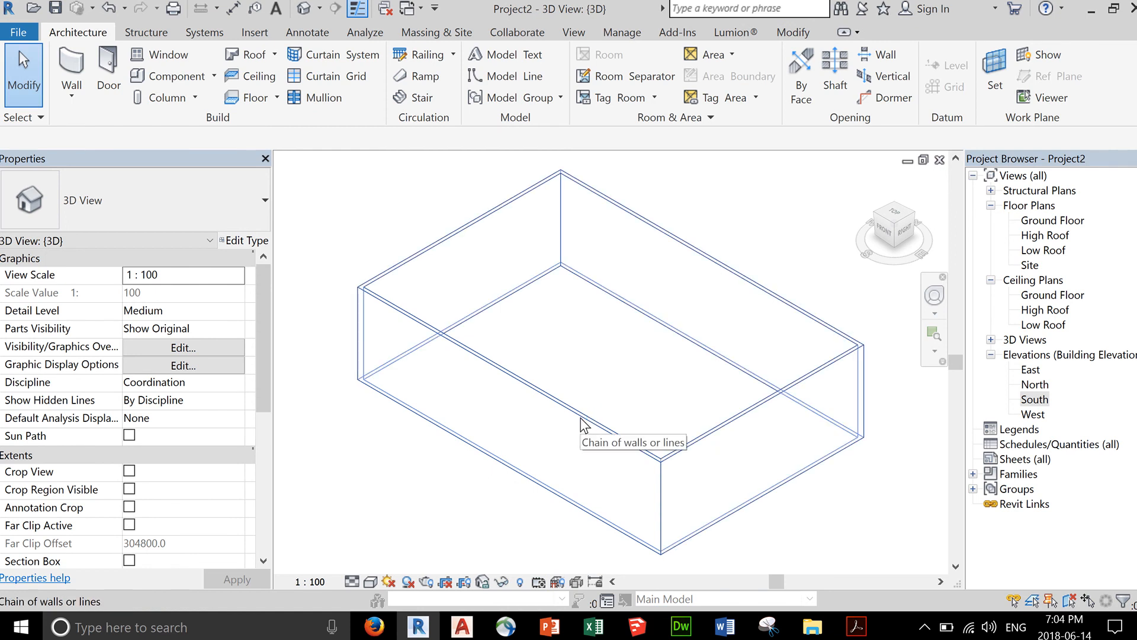
left_click(581, 418)
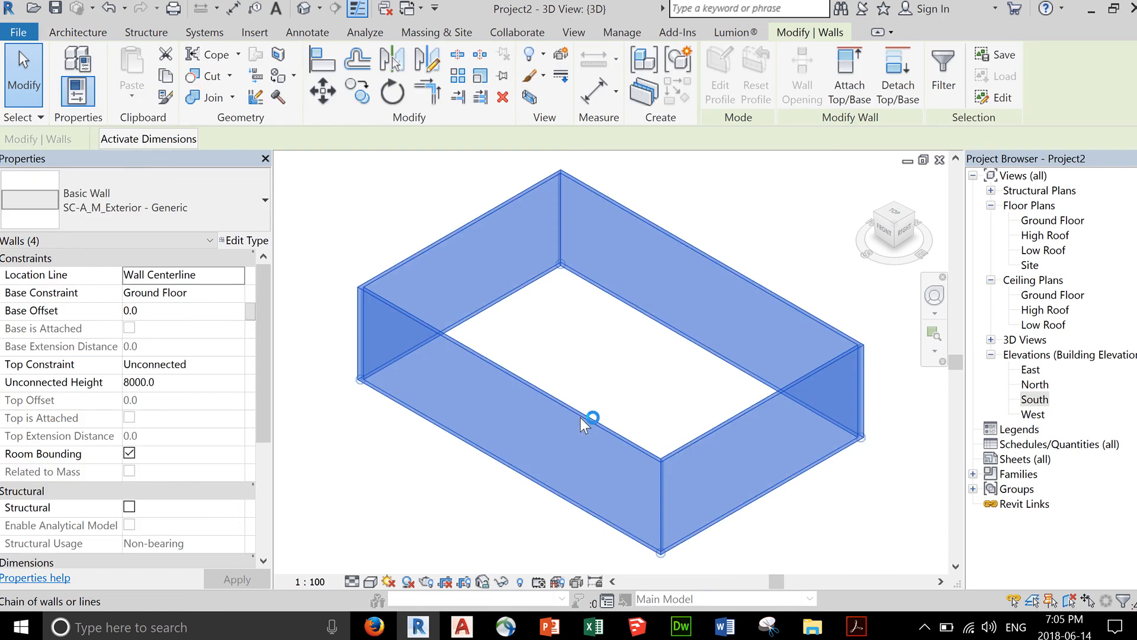
left_click(214, 363)
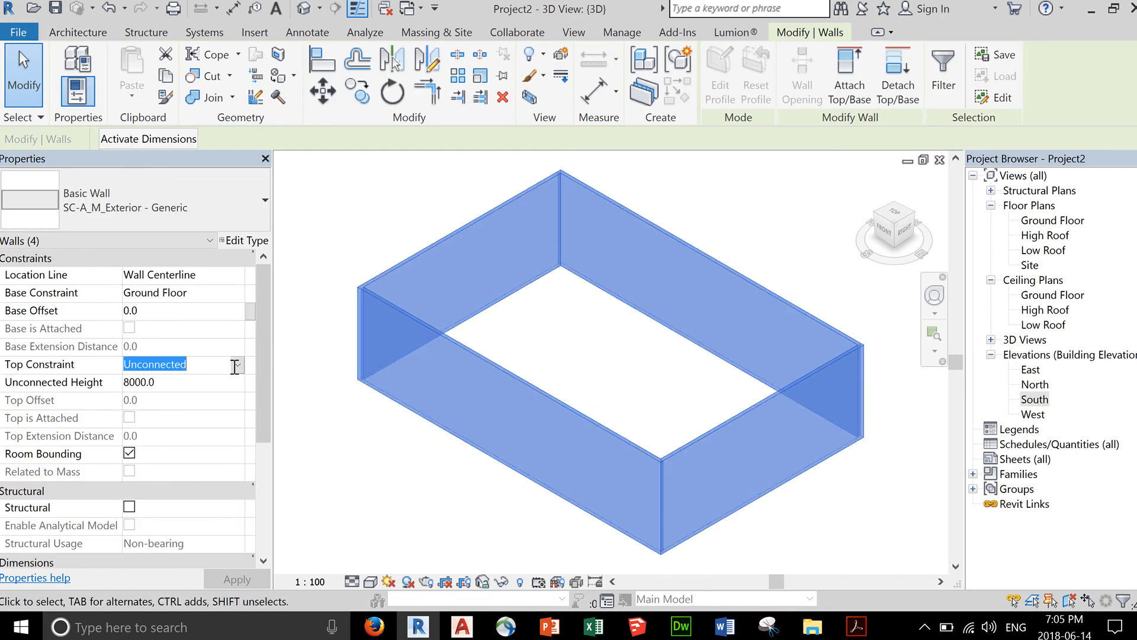
left_click(238, 364)
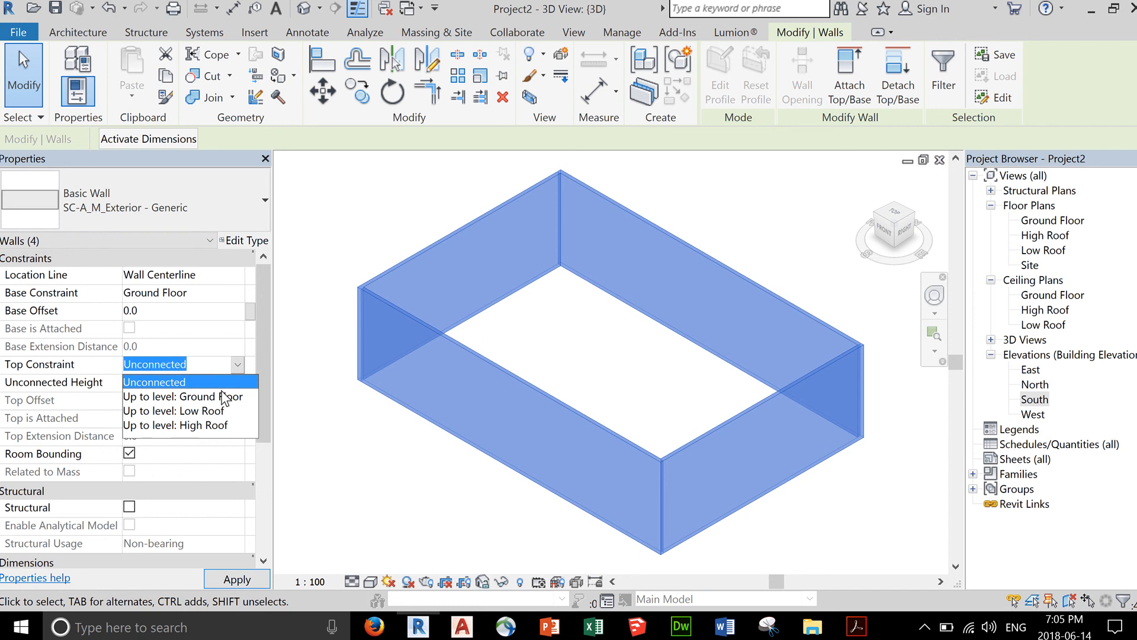
left_click(193, 424)
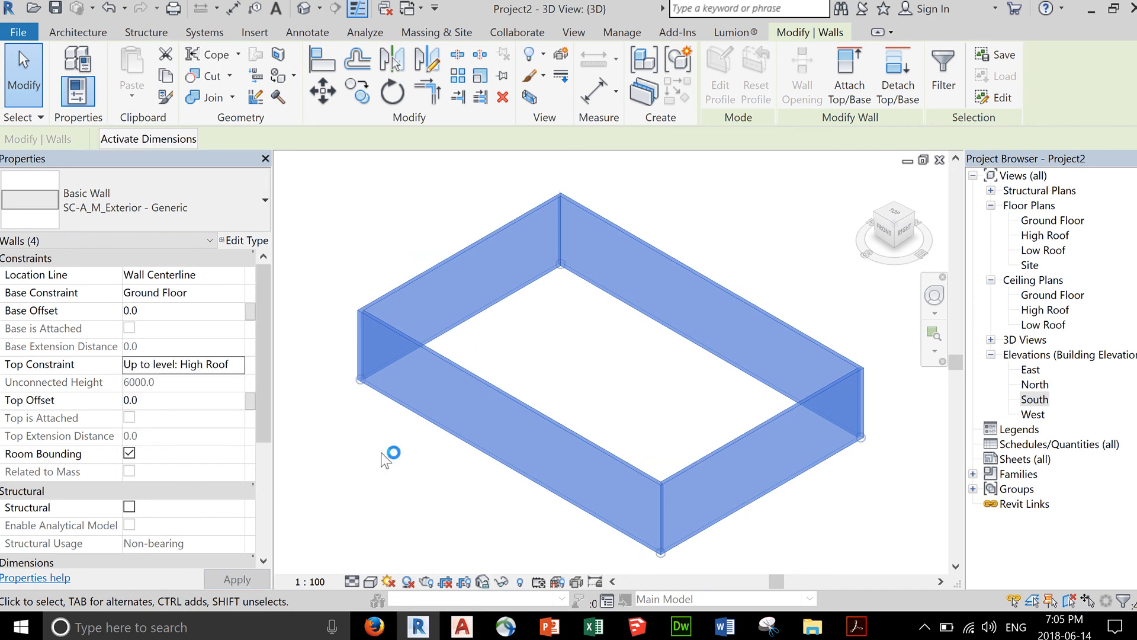
scroll(455, 492, "down", 2)
middle_click_drag(511, 504, 514, 469)
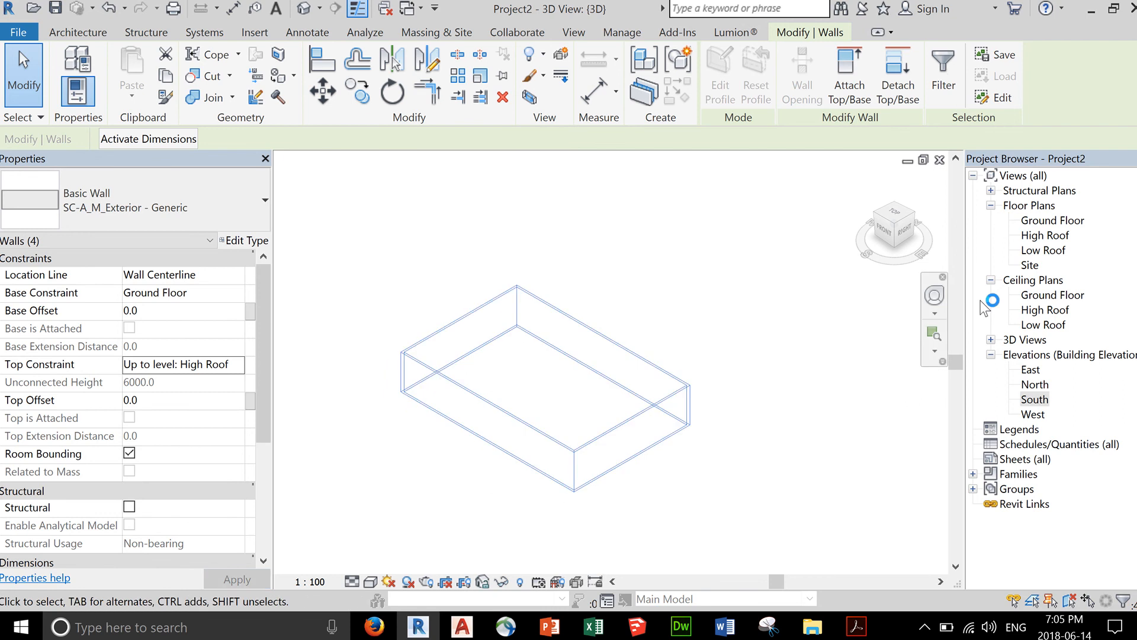
Step: In the Ground Floor plan, draw three connected walls up to Low Roof along the outer reference planes, forming a 20000 mm wide extension against the south wall
left_click(1049, 220)
double_click(1048, 220)
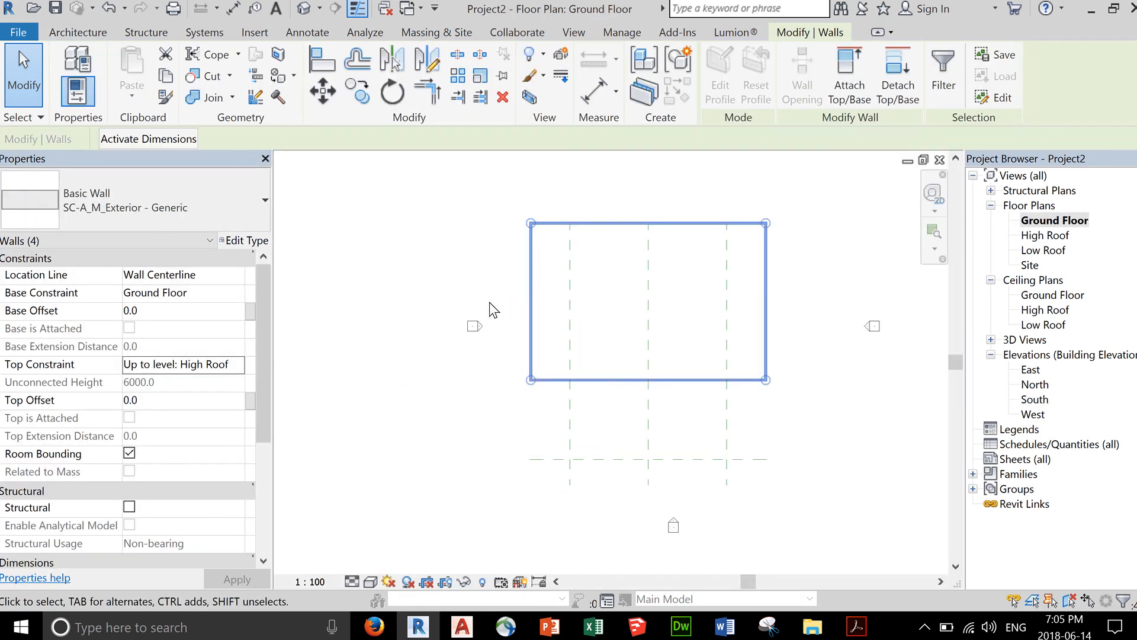
key("w")
key("a")
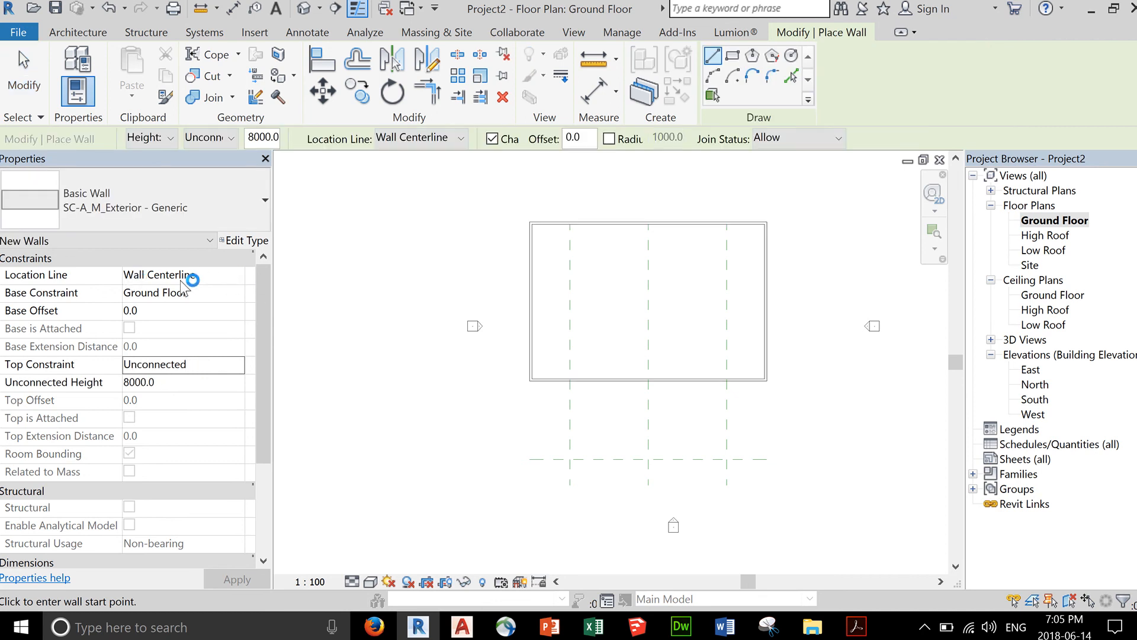
left_click(208, 370)
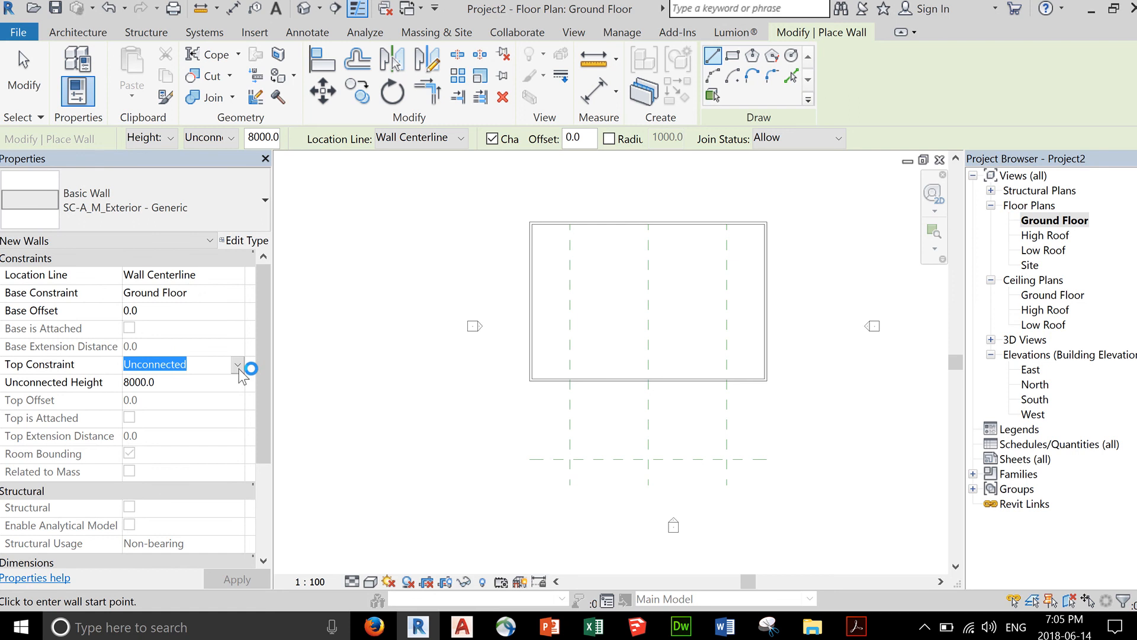
left_click(239, 367)
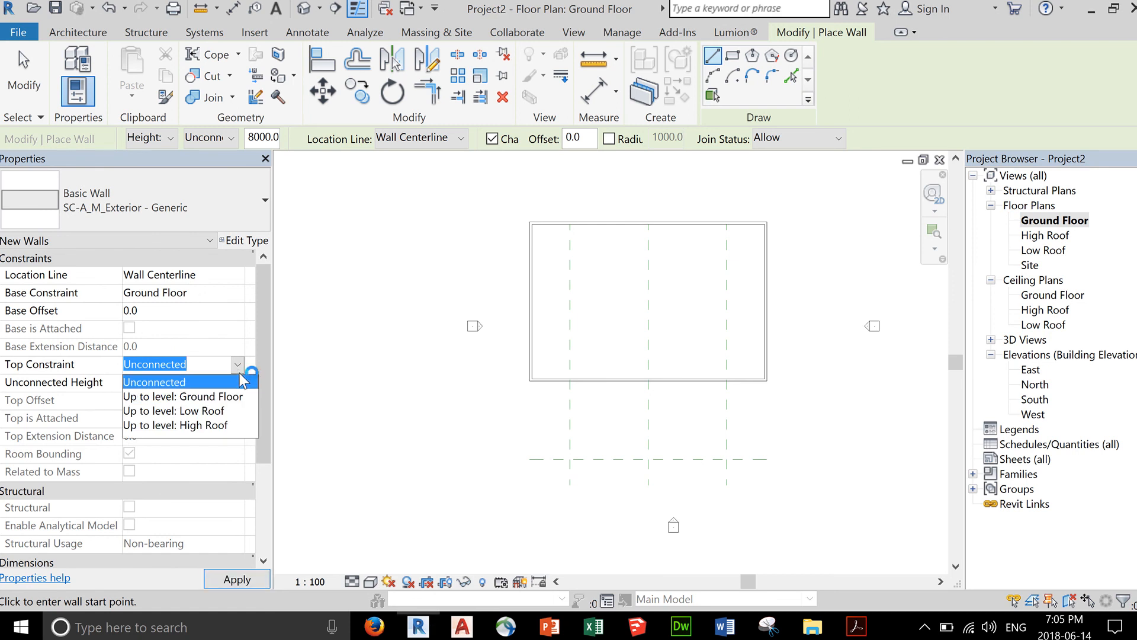
left_click(210, 412)
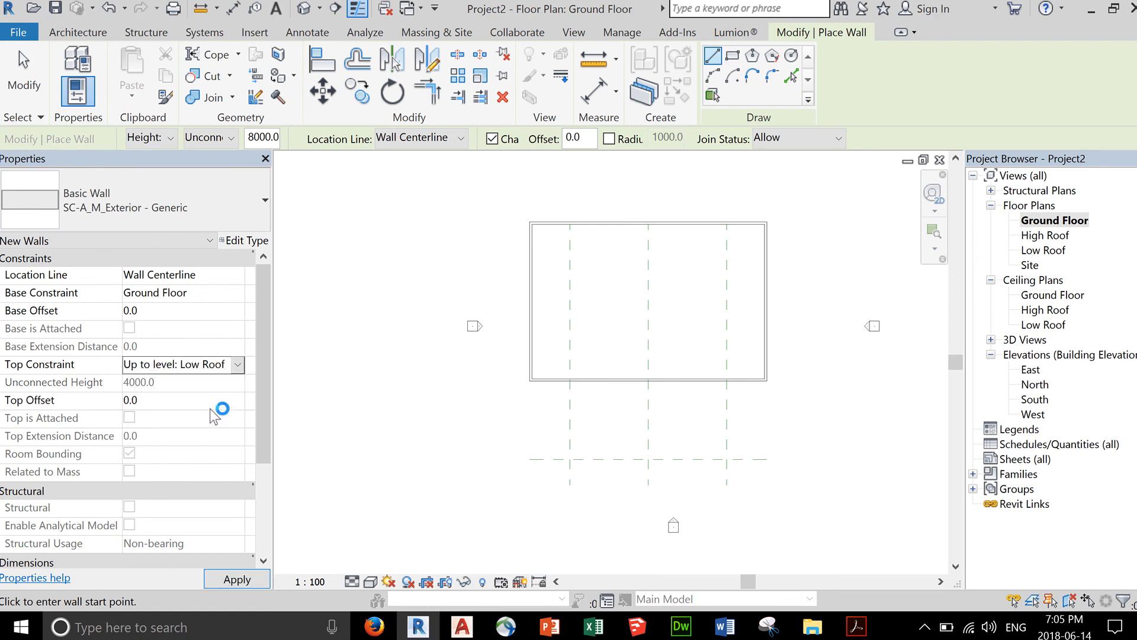
left_click(570, 380)
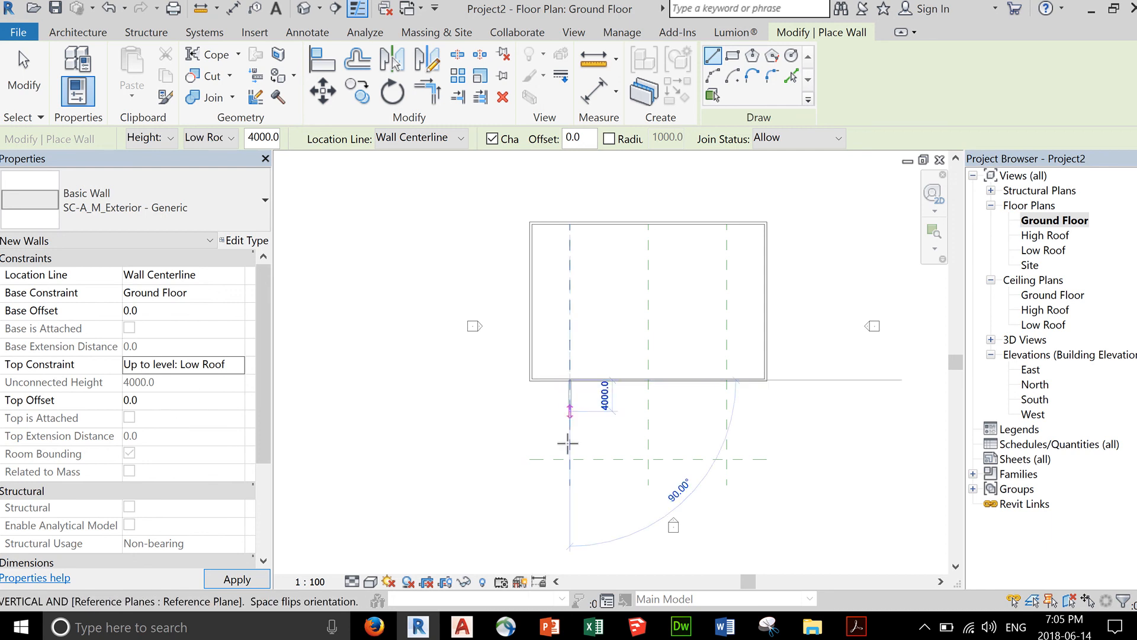
left_click(570, 459)
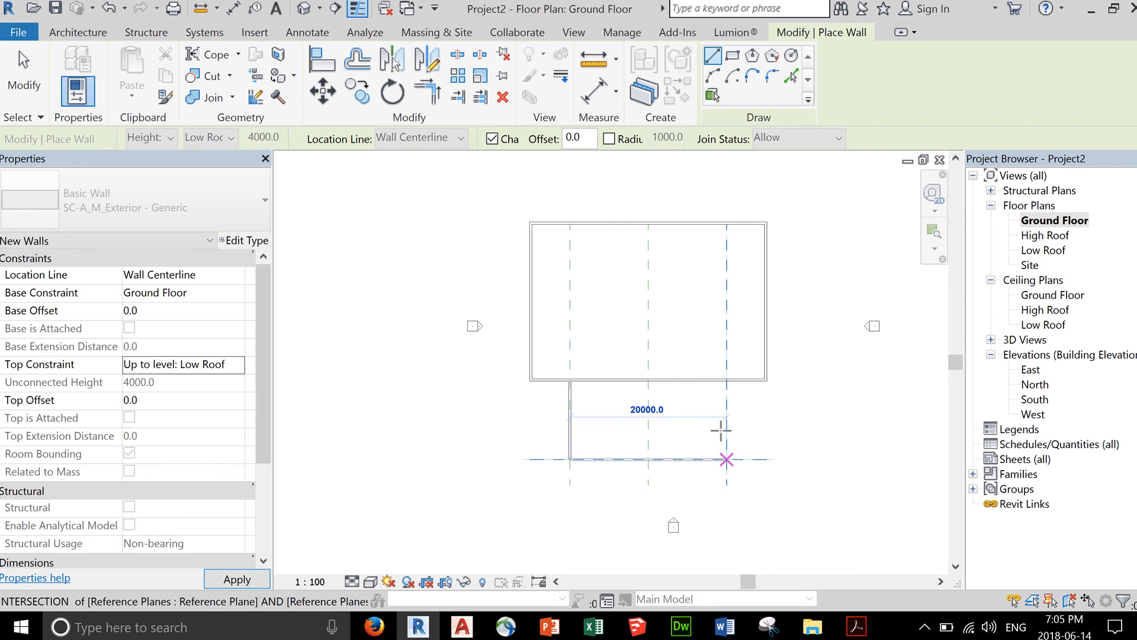
left_click(726, 459)
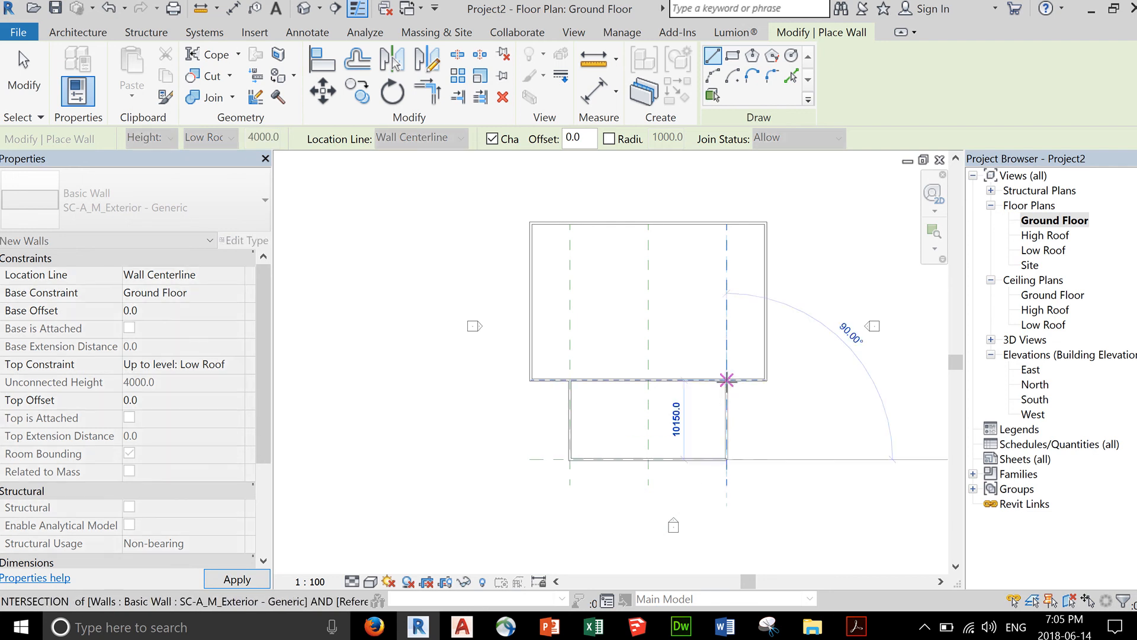
left_click(726, 380)
key("Escape")
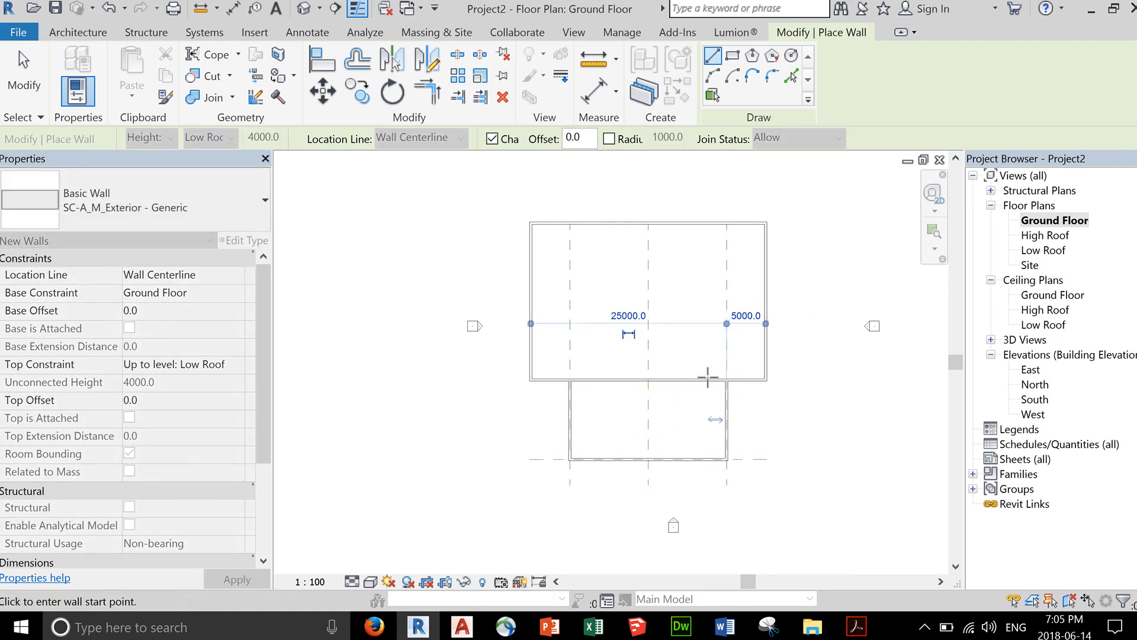